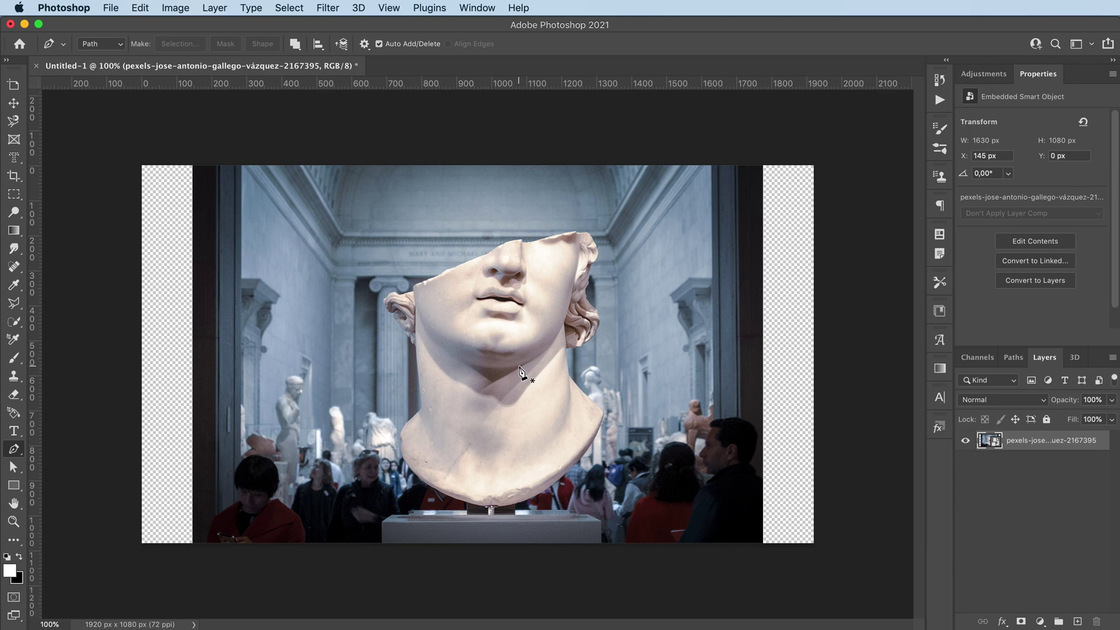
Step: Automatically select the photo's main subject with Select > Subject
key("v")
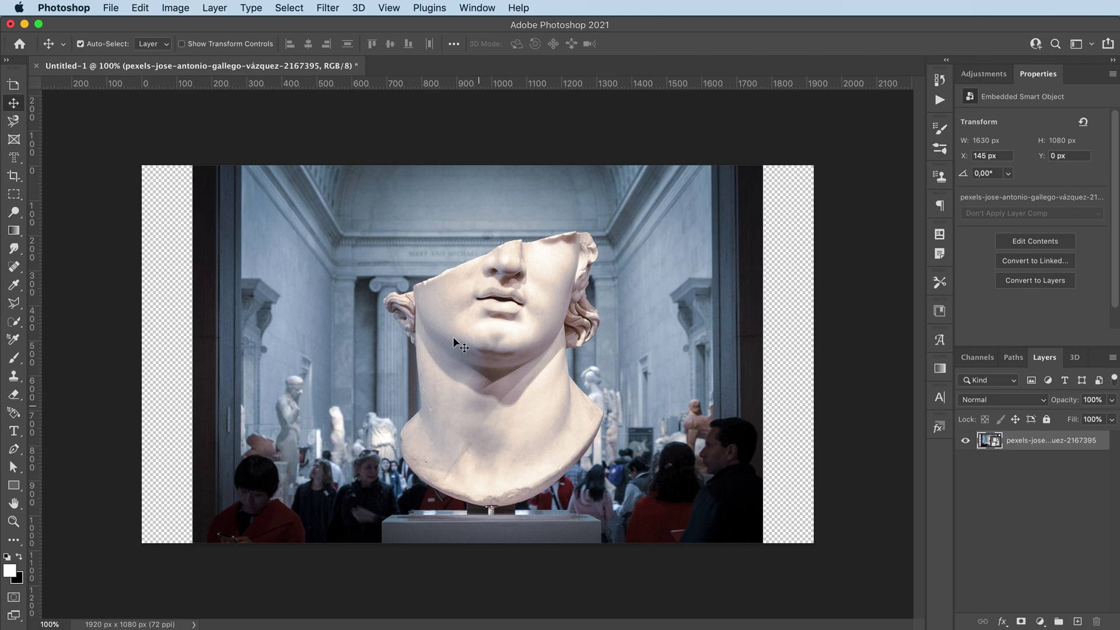
left_click(284, 8)
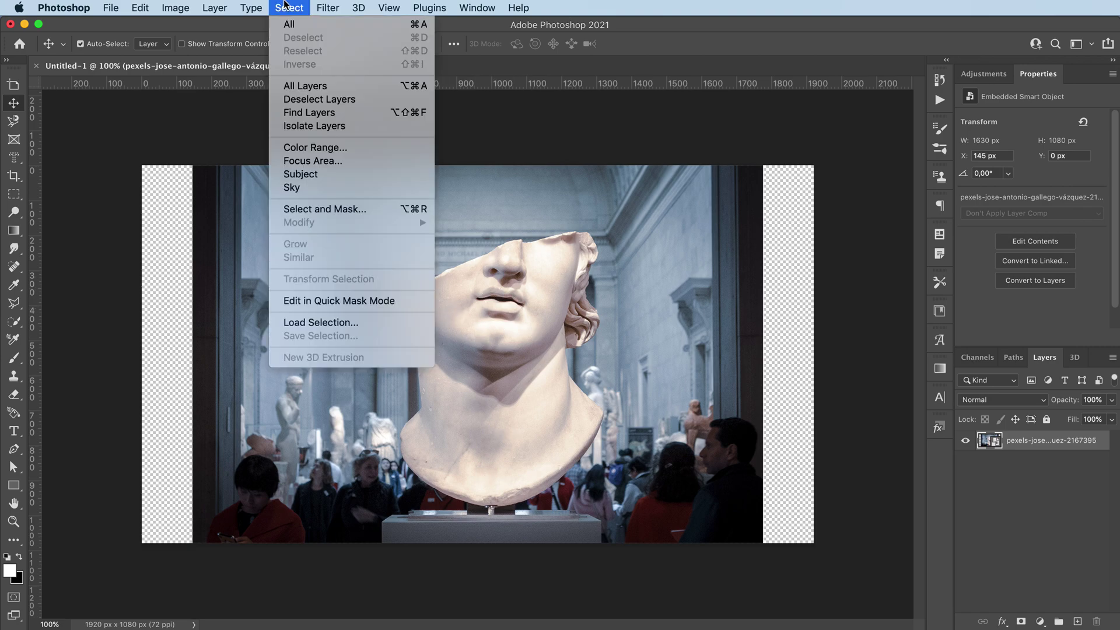
left_click(309, 177)
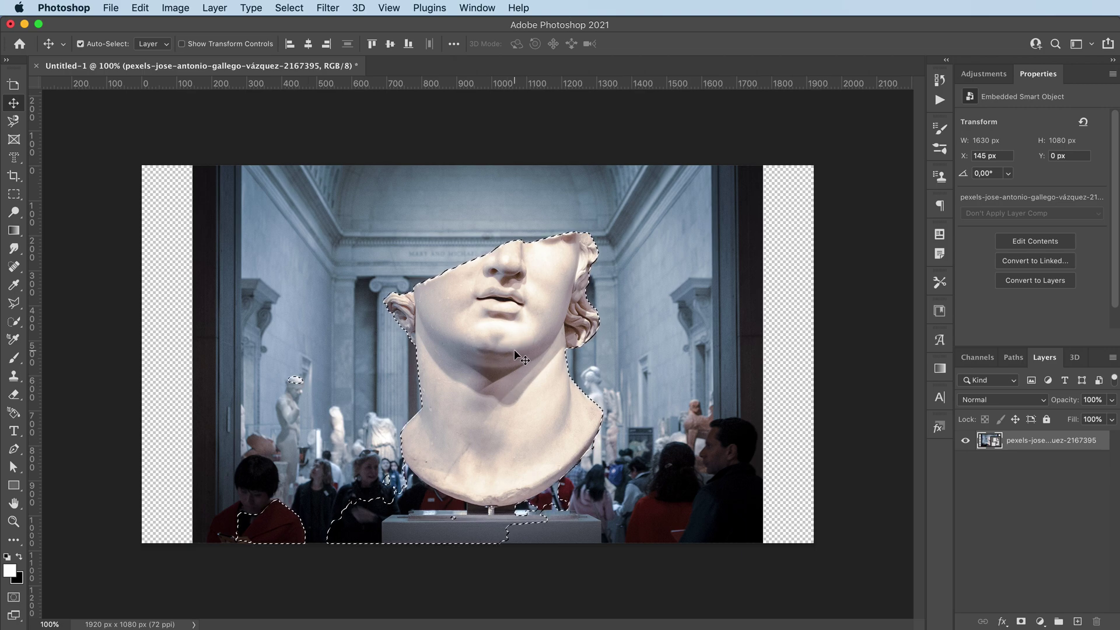
Step: Subtract the lower-left crowd and the pedestal from the selection with the Quick Selection brush
key("w")
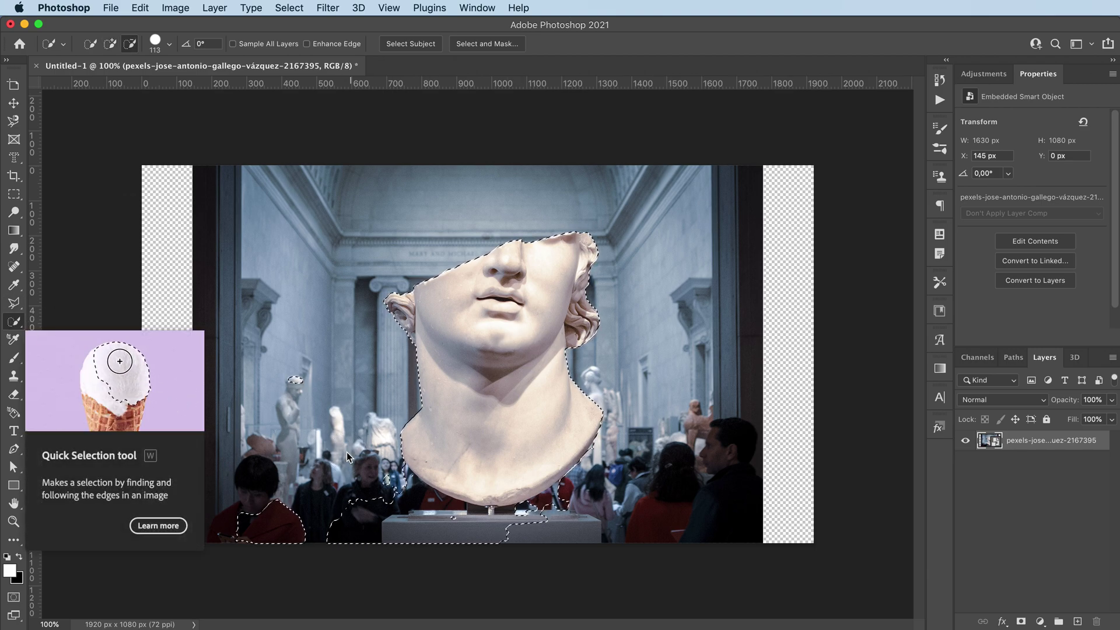
left_click_drag(350, 452, 320, 452)
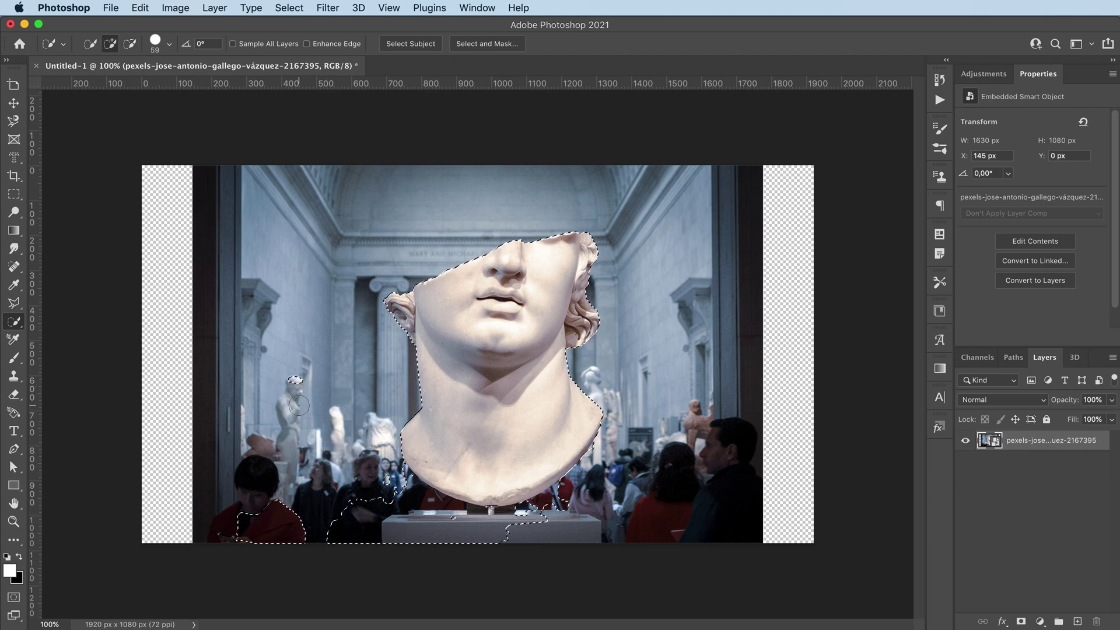
key("alt")
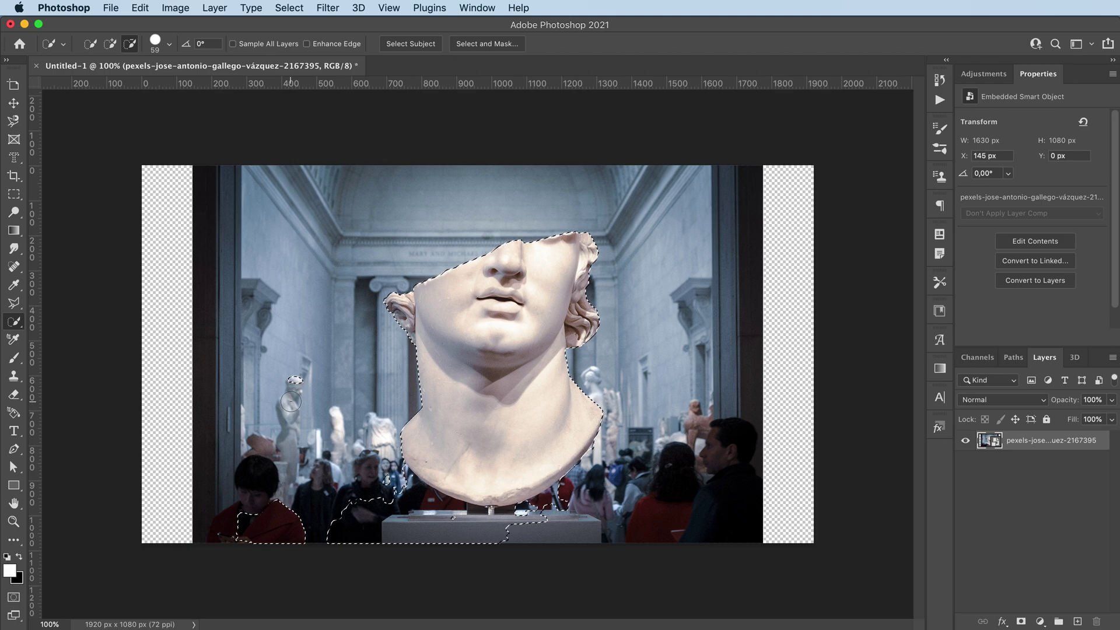
left_click_drag(311, 420, 443, 411)
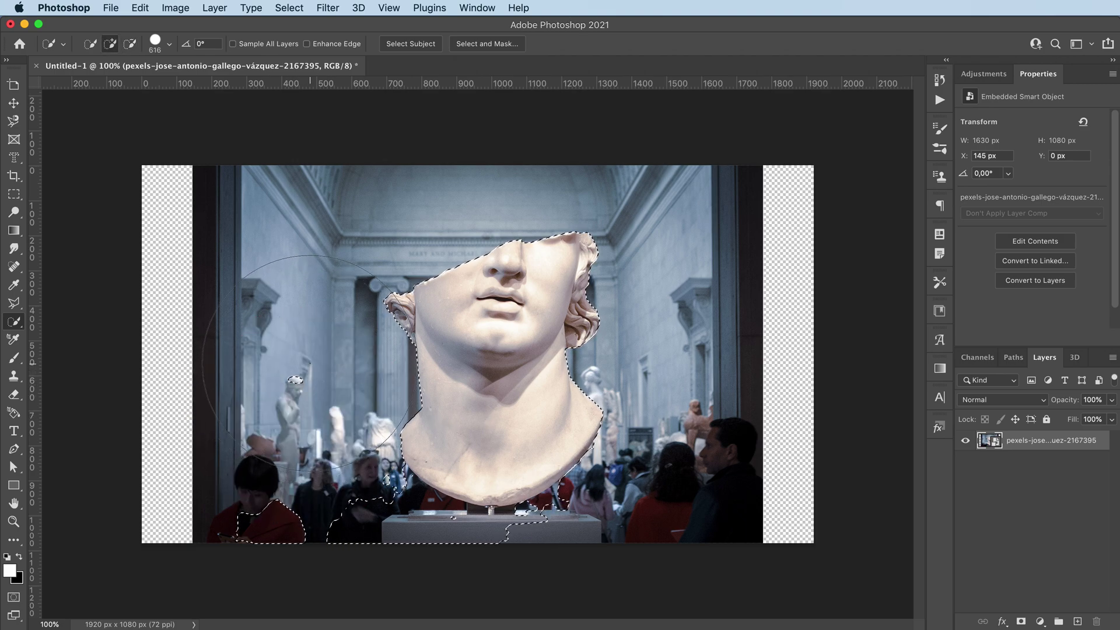
key("alt")
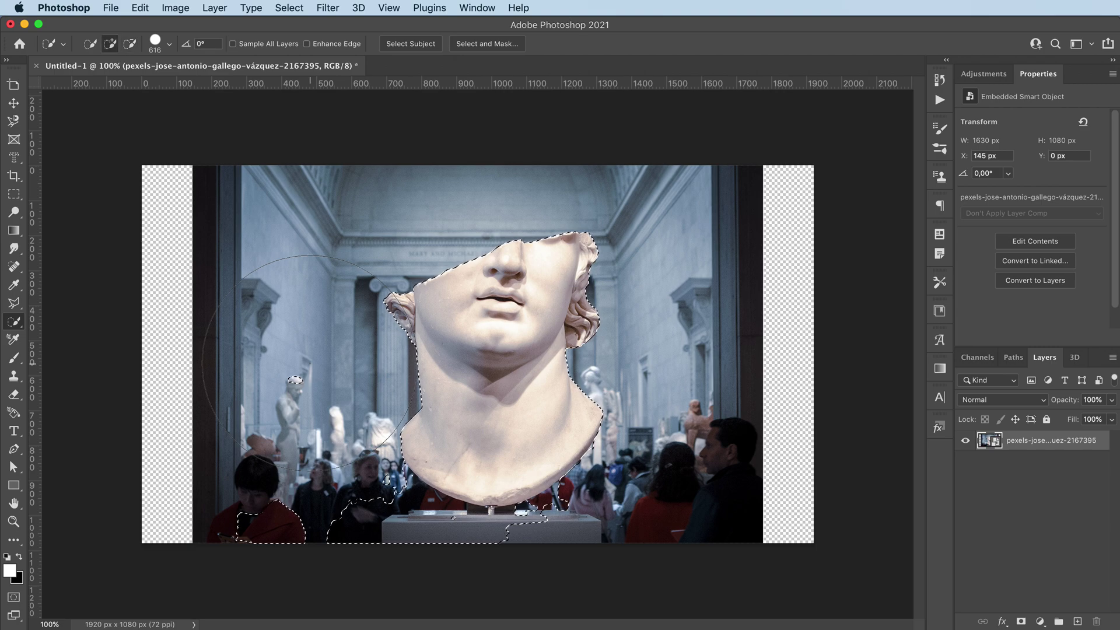
left_click_drag(310, 362, 165, 388)
mouse_move(303, 388)
left_mouse_down()
mouse_move(283, 551)
mouse_move(281, 523)
mouse_move(232, 527)
mouse_move(368, 545)
mouse_move(406, 528)
mouse_move(408, 503)
left_mouse_up()
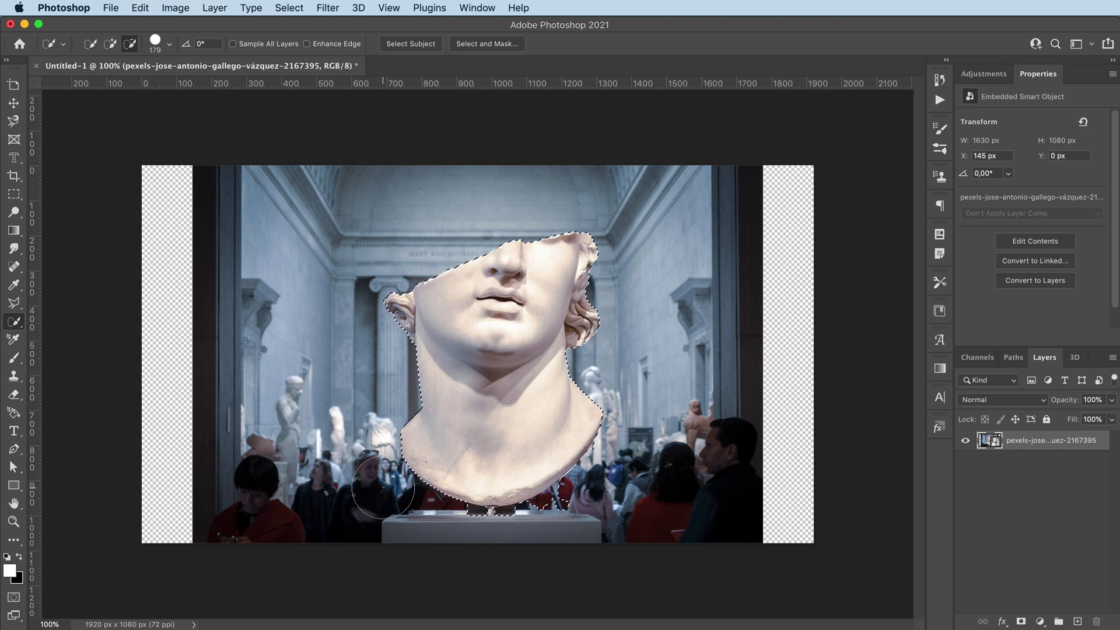
left_click_drag(477, 543, 546, 527)
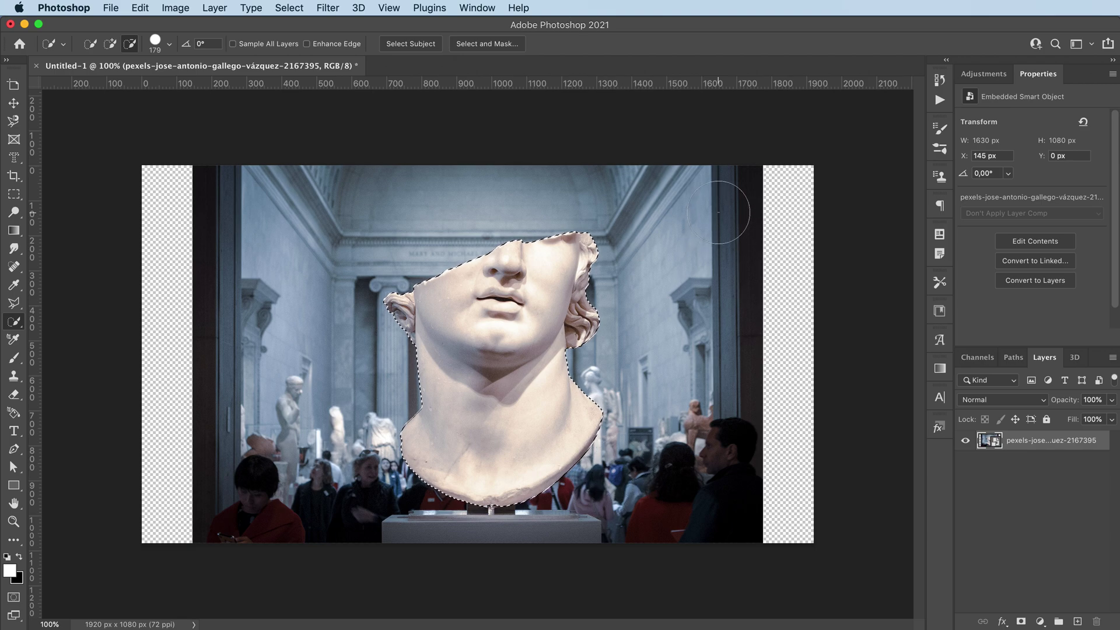
key("alt")
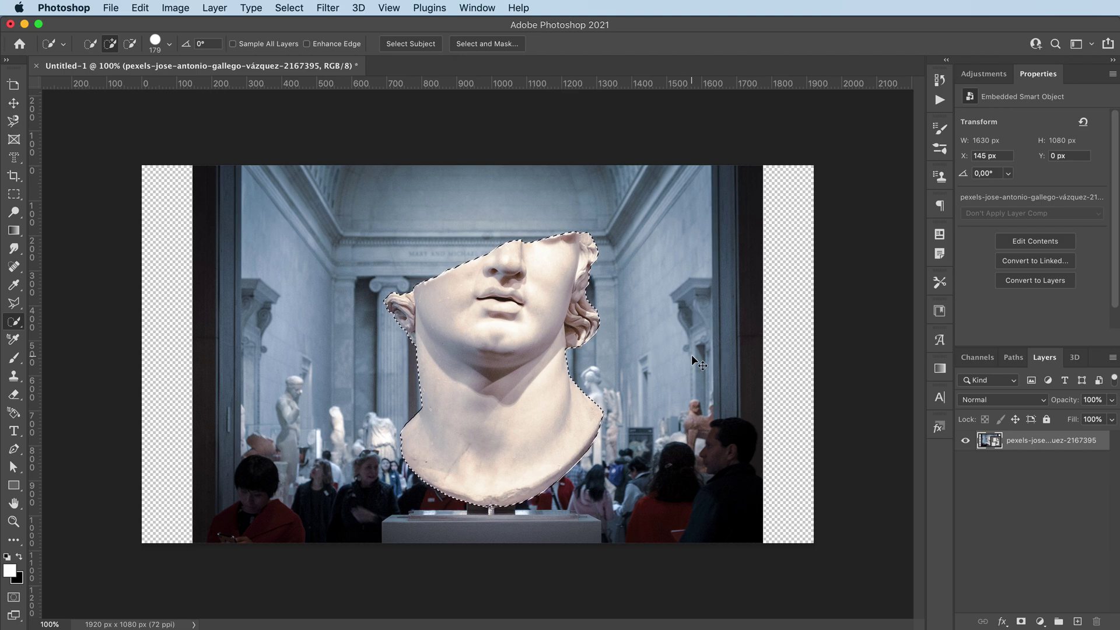
Step: Copy the selected statue head onto Layer 1 and hide the original photo layer
key("super+j")
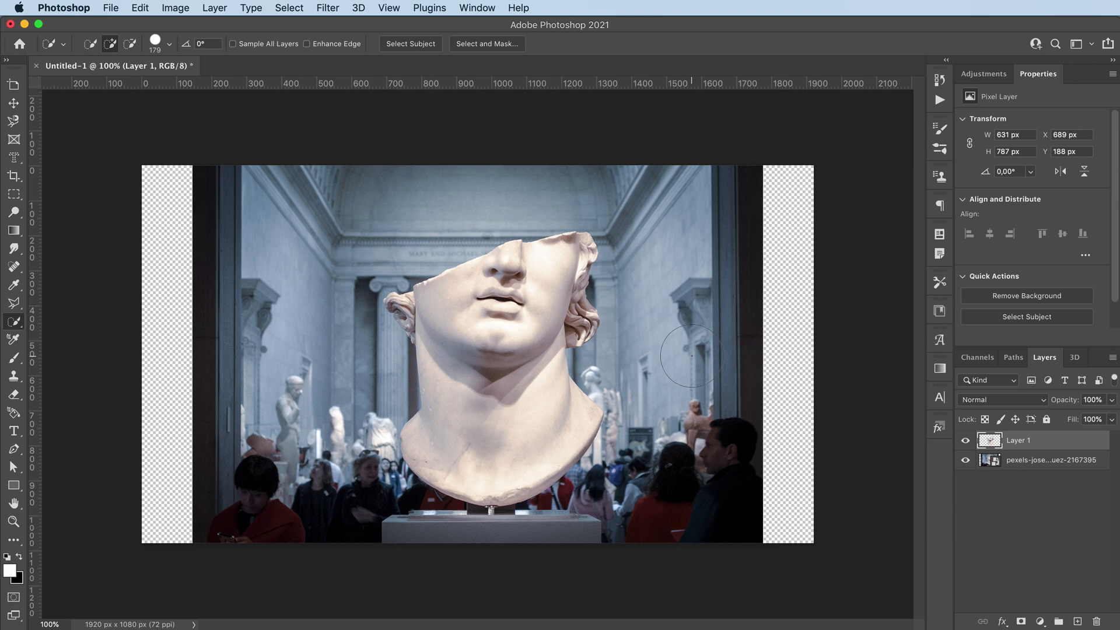
left_click(965, 460)
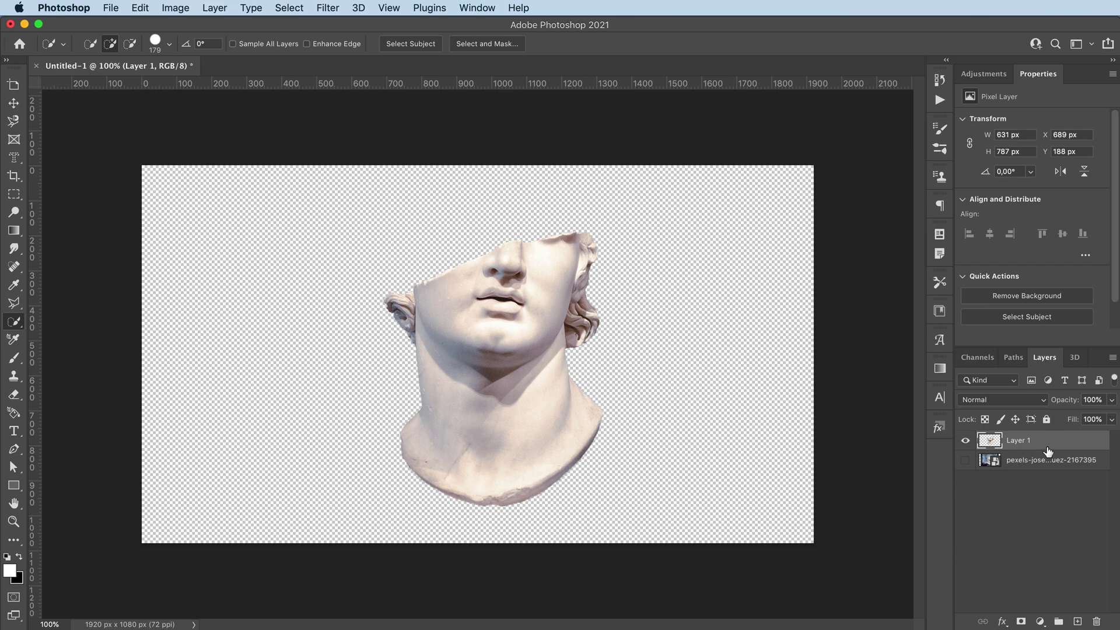
left_click(981, 74)
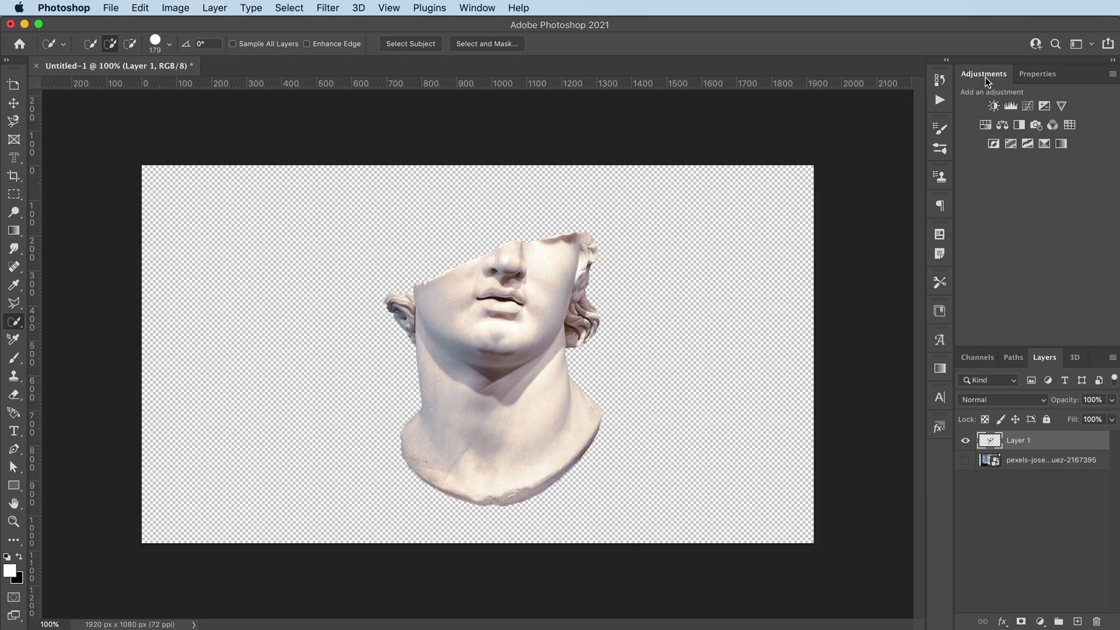
Step: Add a Black & White adjustment layer over the statue
left_click(476, 8)
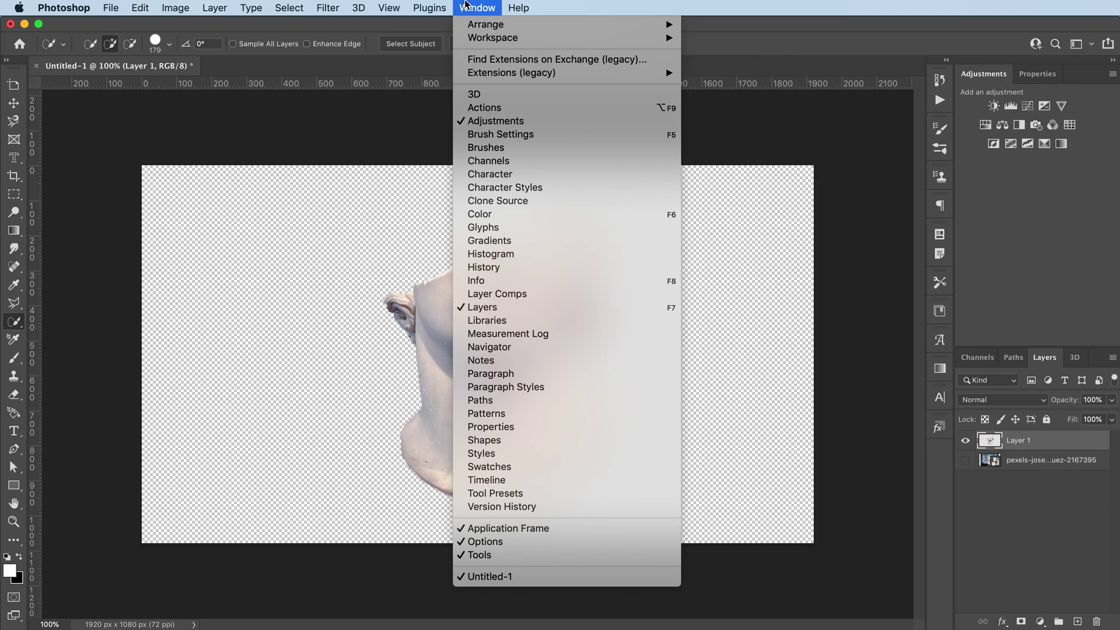
left_click(466, 7)
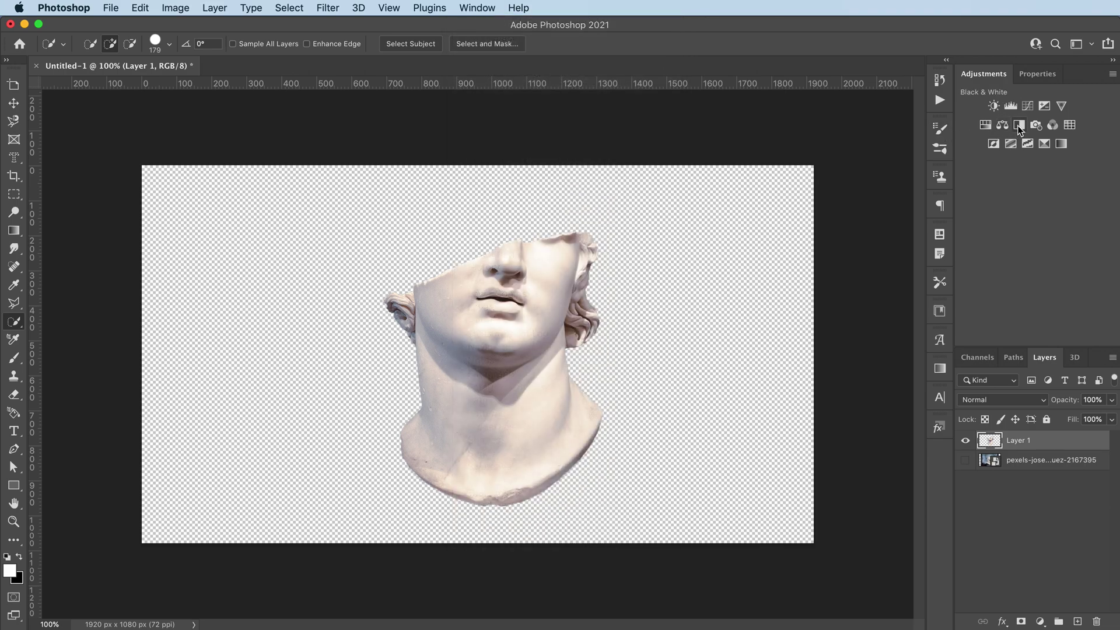
left_click(1018, 125)
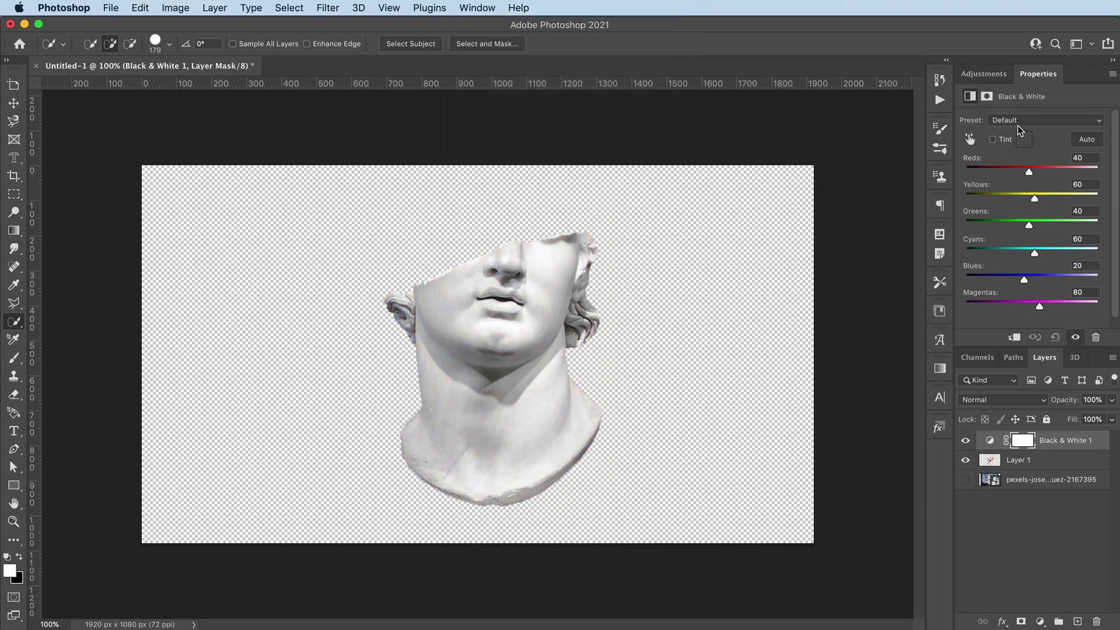
Step: Merge the adjustment into Layer 1 and delete the original photo layer
left_click(1055, 462)
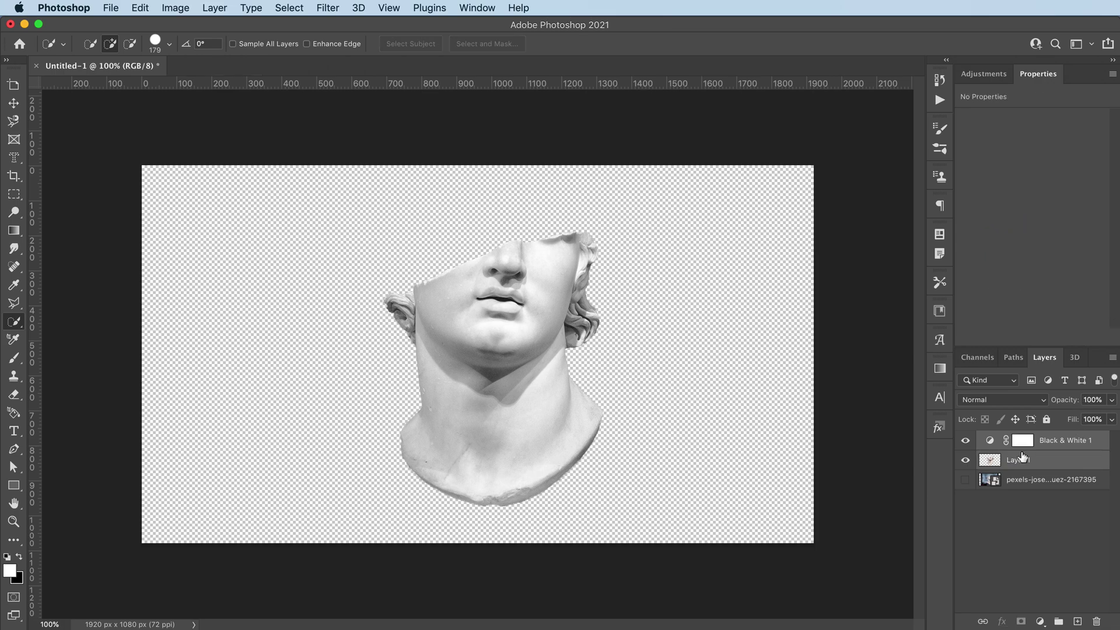
right_click(1030, 460)
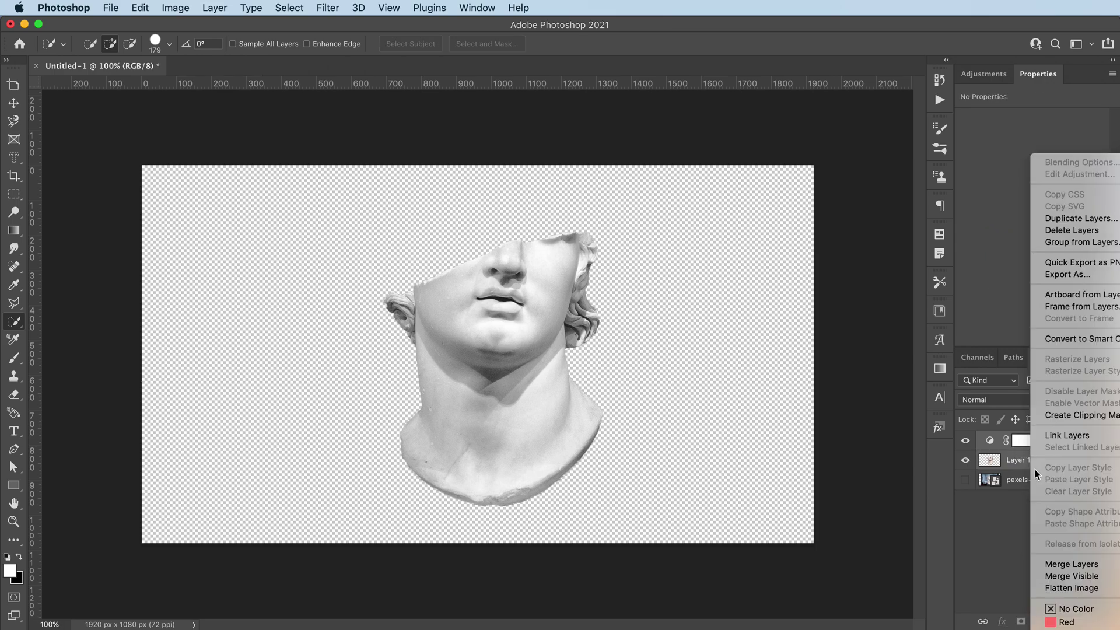
left_click(1057, 562)
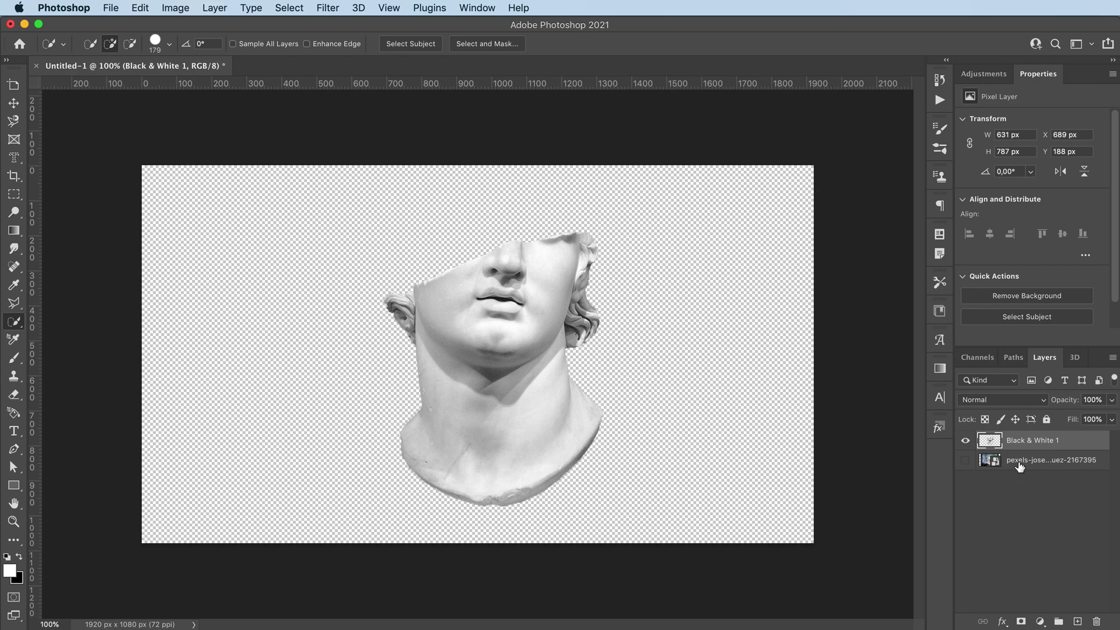
left_click(1020, 464)
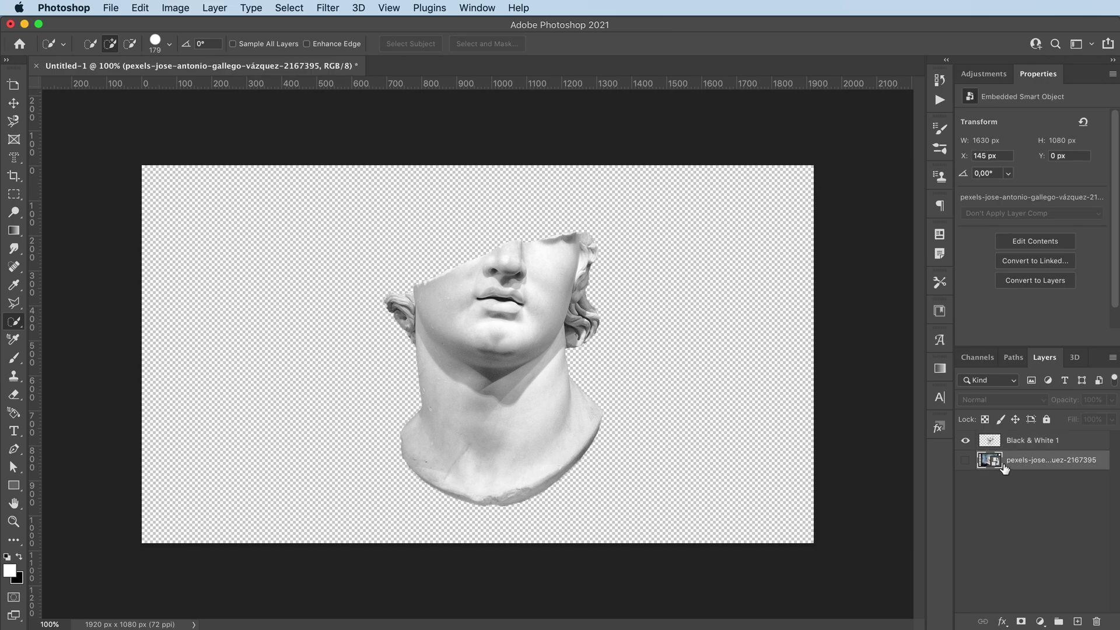
key("Delete")
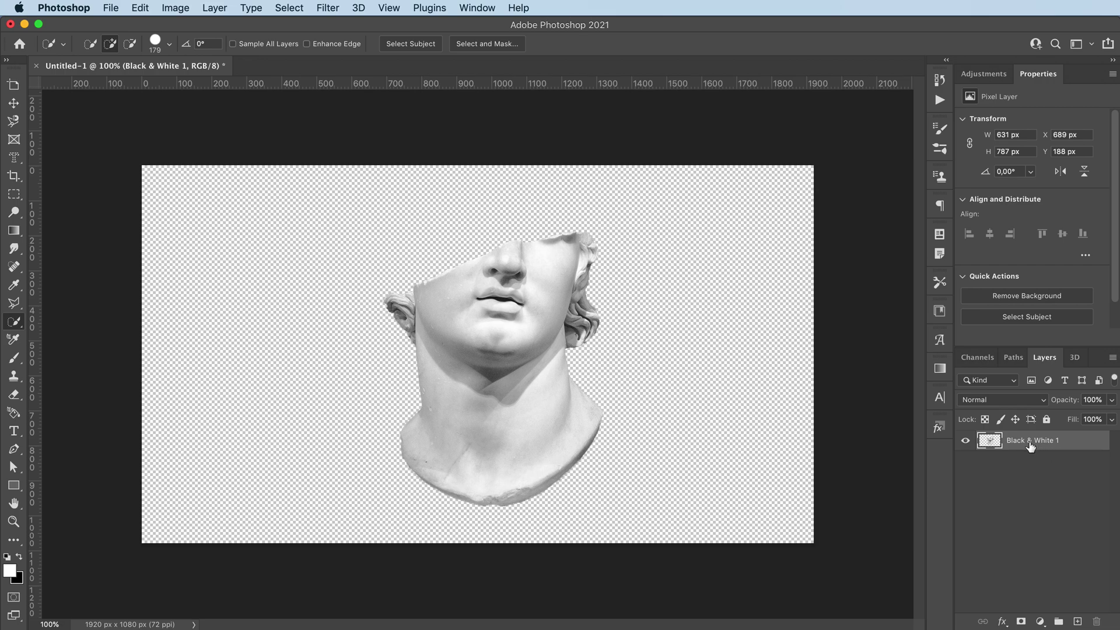
left_click_drag(989, 442, 989, 444)
Step: Load the statue outline as a selection and turn it into a mask on Black & White 1
left_click(988, 444, "super")
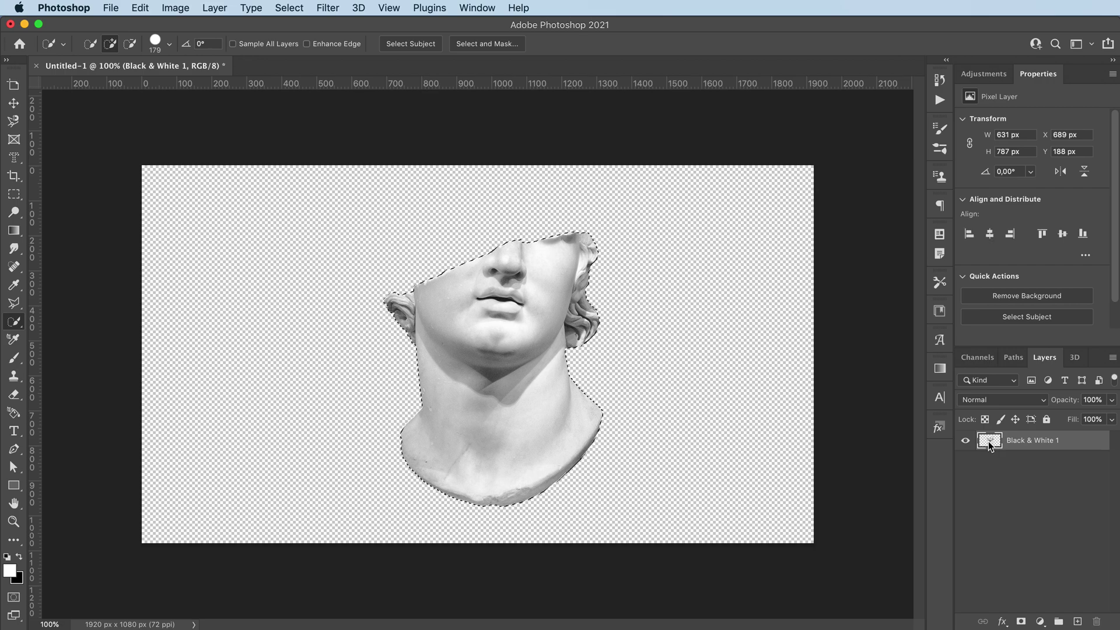
left_click(1020, 622)
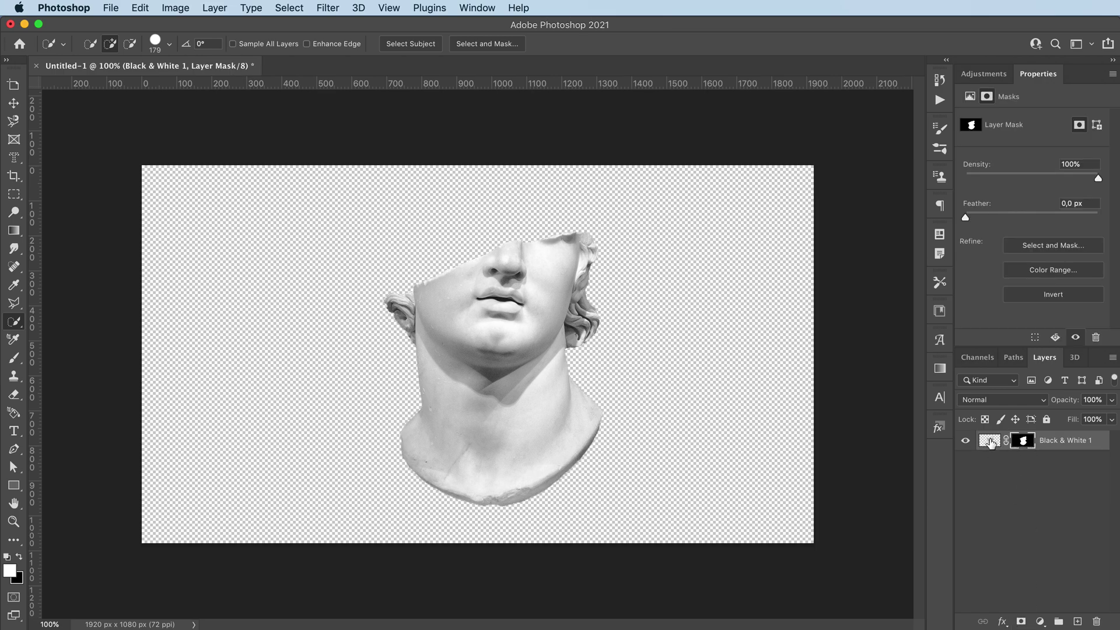
left_click(990, 443)
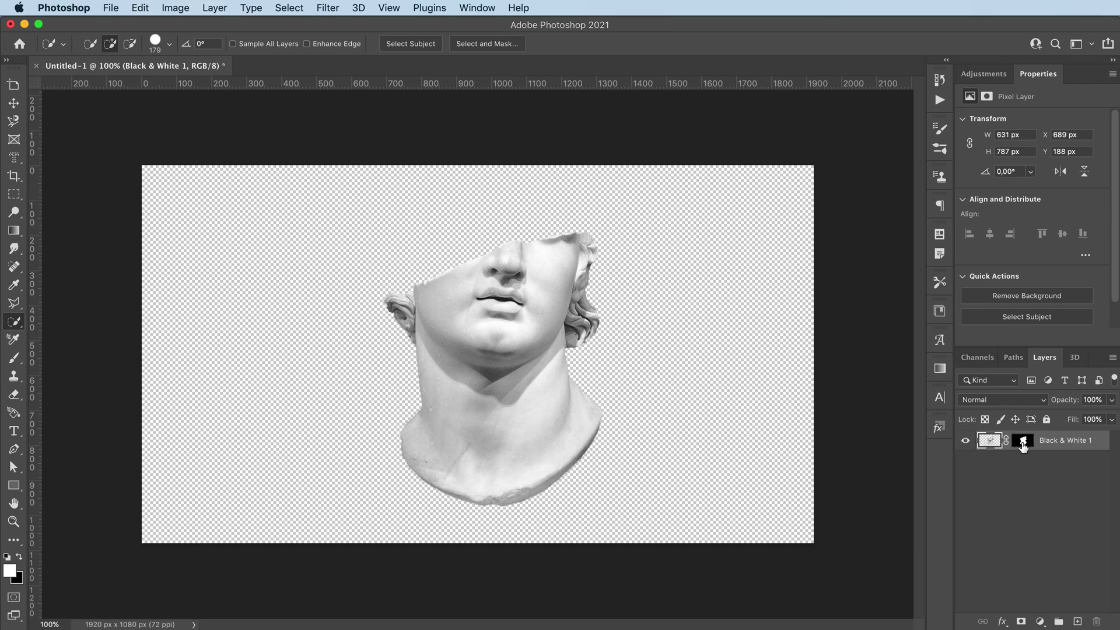
left_click(1023, 440)
left_click(990, 444)
Step: Apply Image to the layer with Invert on and Difference blending
left_click(177, 7)
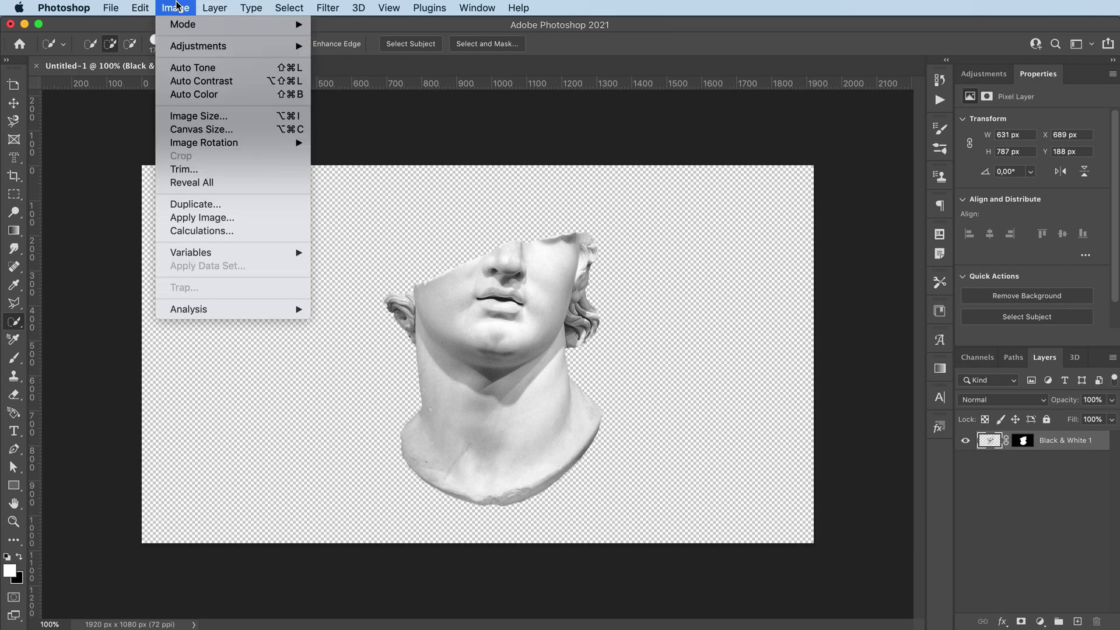
left_click(192, 218)
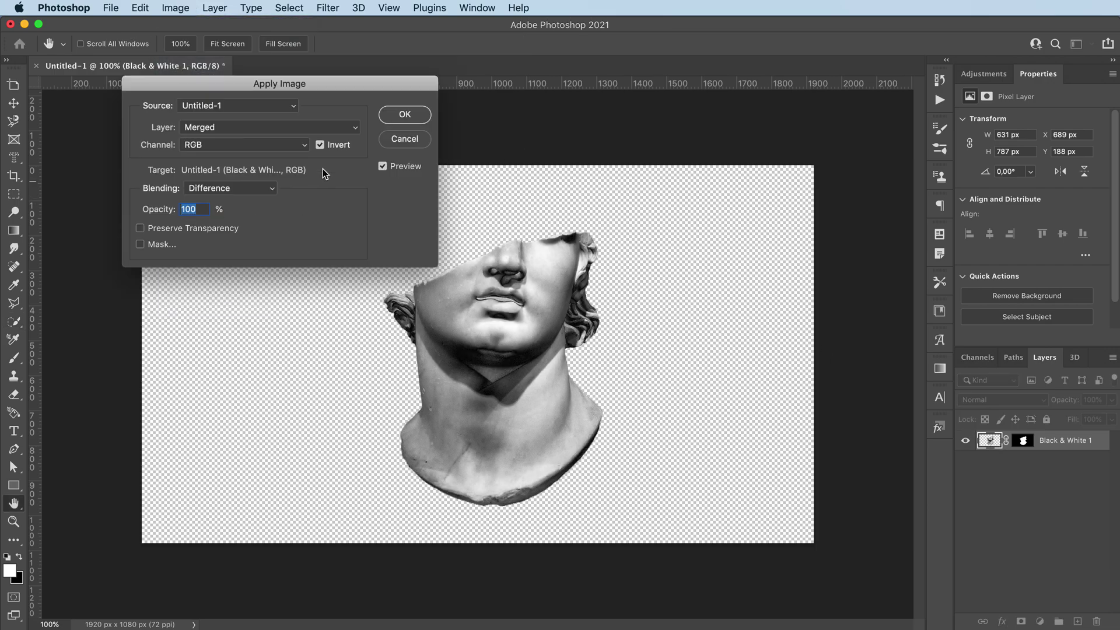
left_click(225, 189)
left_click(257, 191)
left_click(321, 145)
left_click(322, 145)
left_click(405, 115)
Step: Repeat the inverted Difference Apply Image on the layer
key("w")
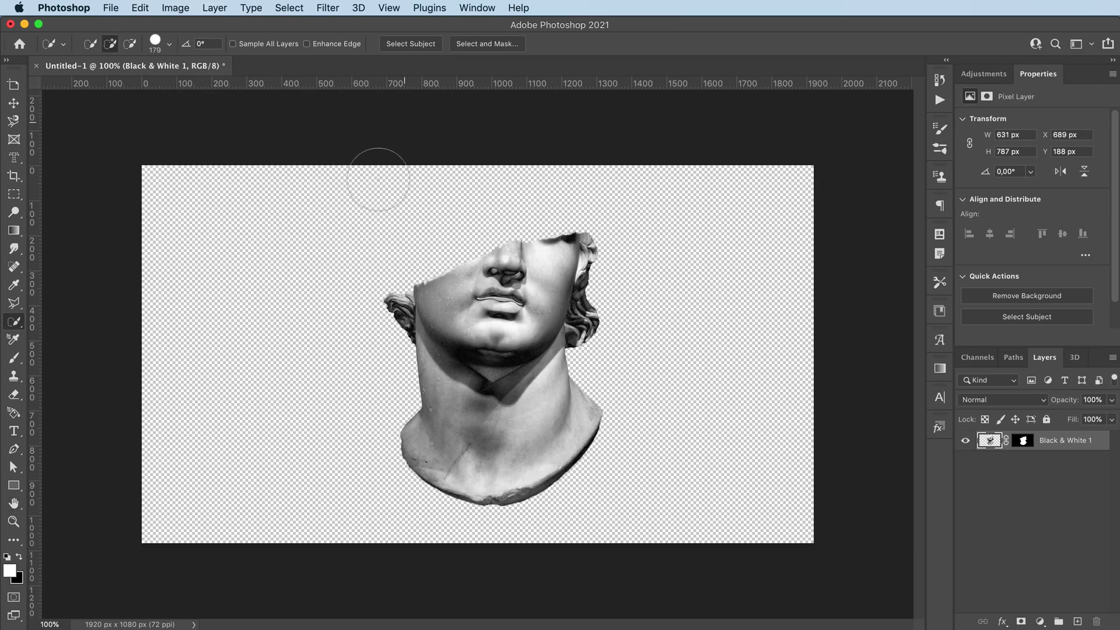
left_click(175, 8)
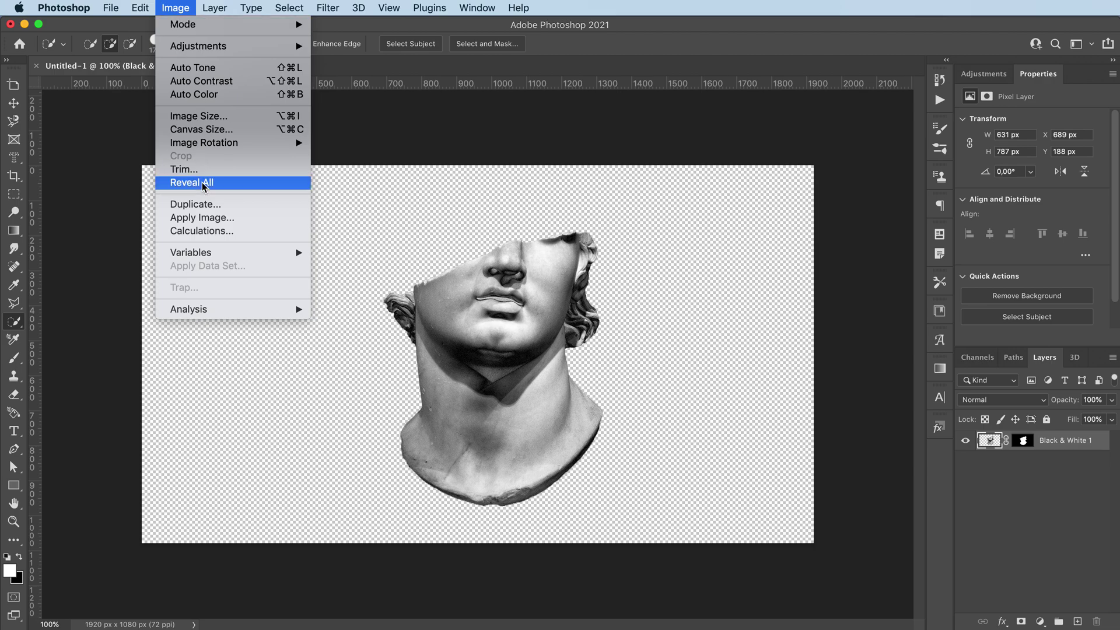
left_click(217, 219)
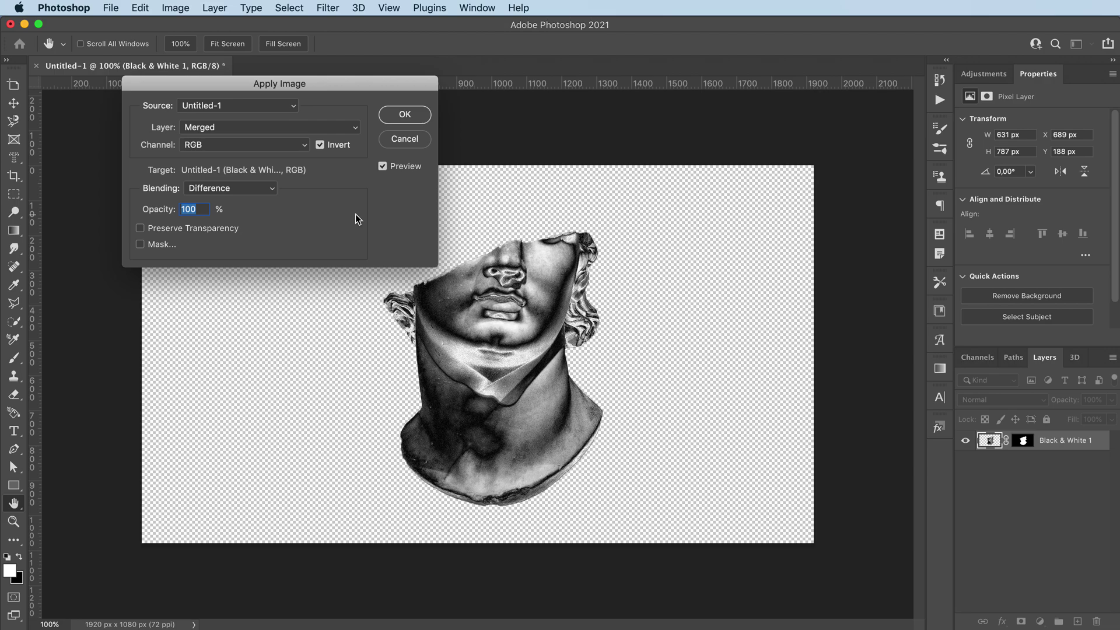
left_click(405, 115)
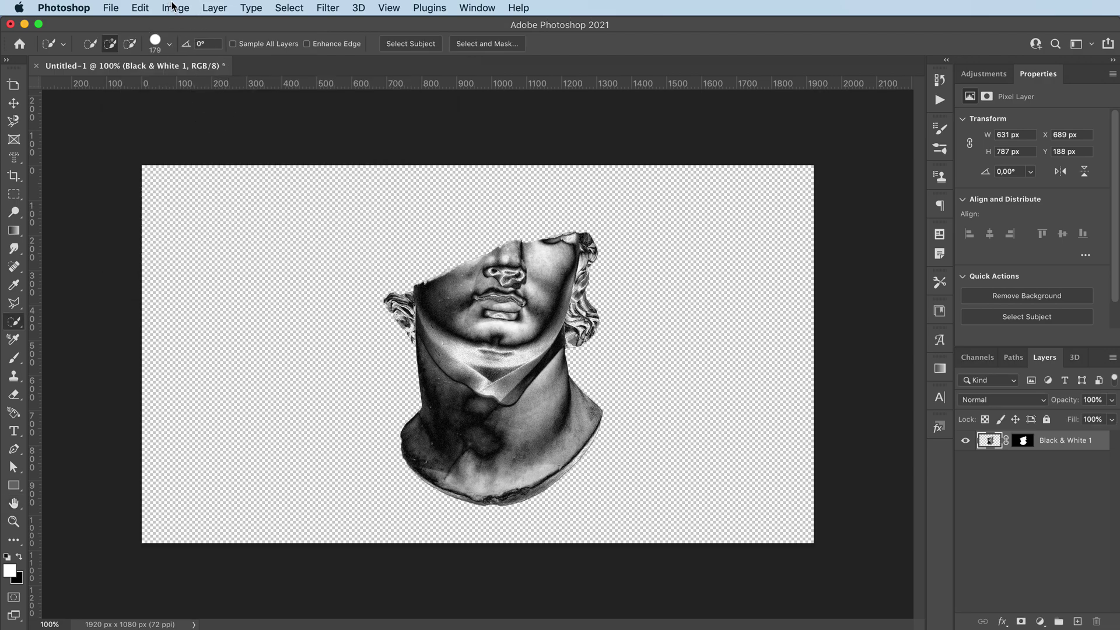
left_click(174, 8)
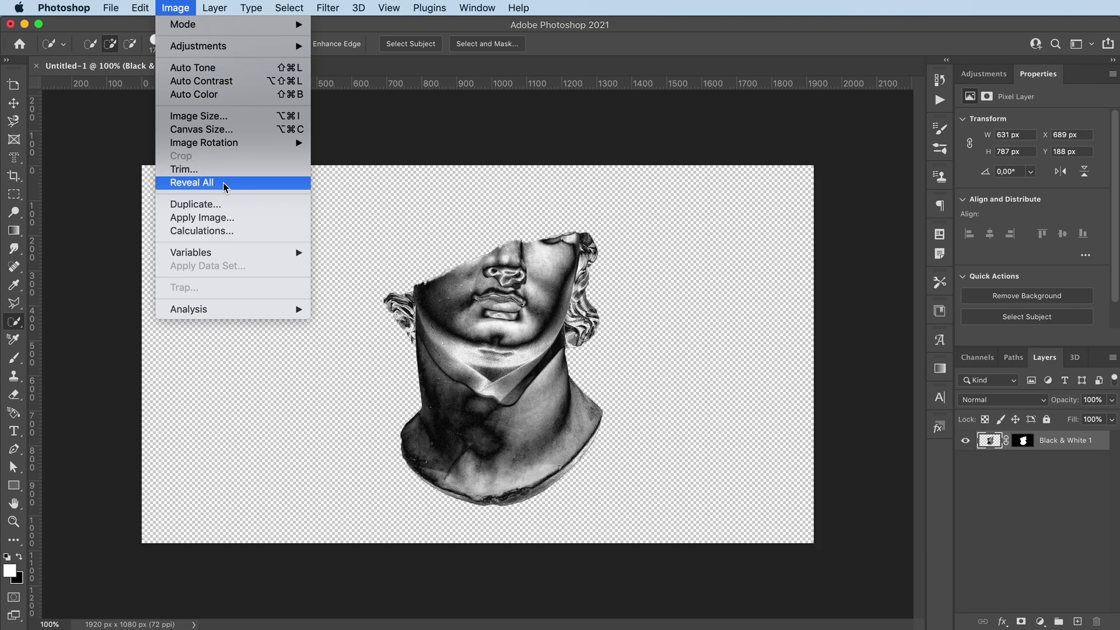
left_click(231, 215)
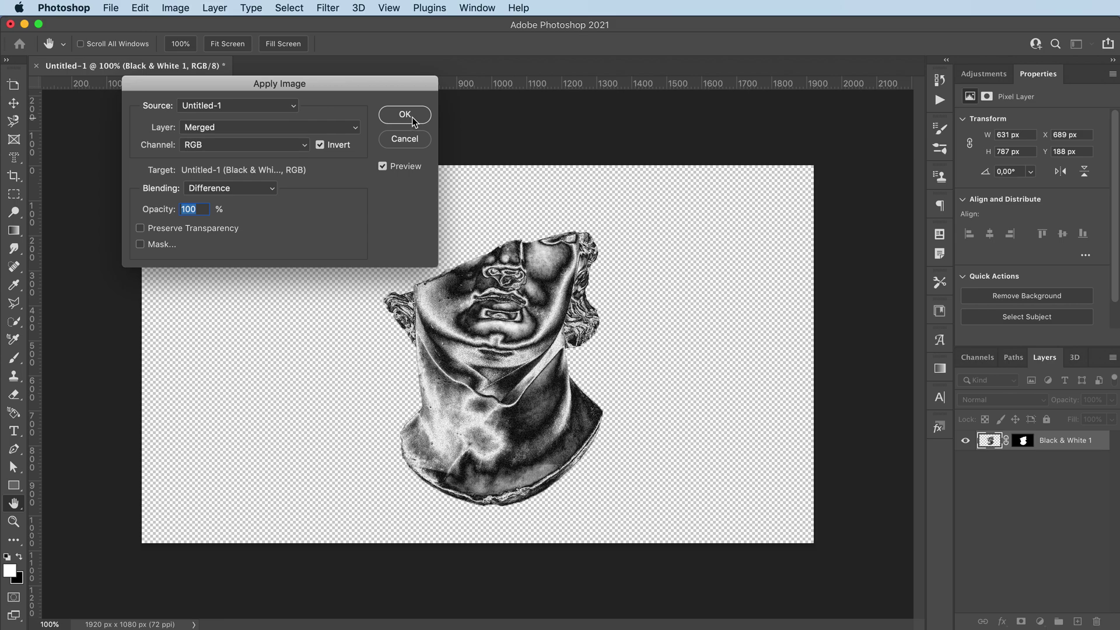
left_click(411, 117)
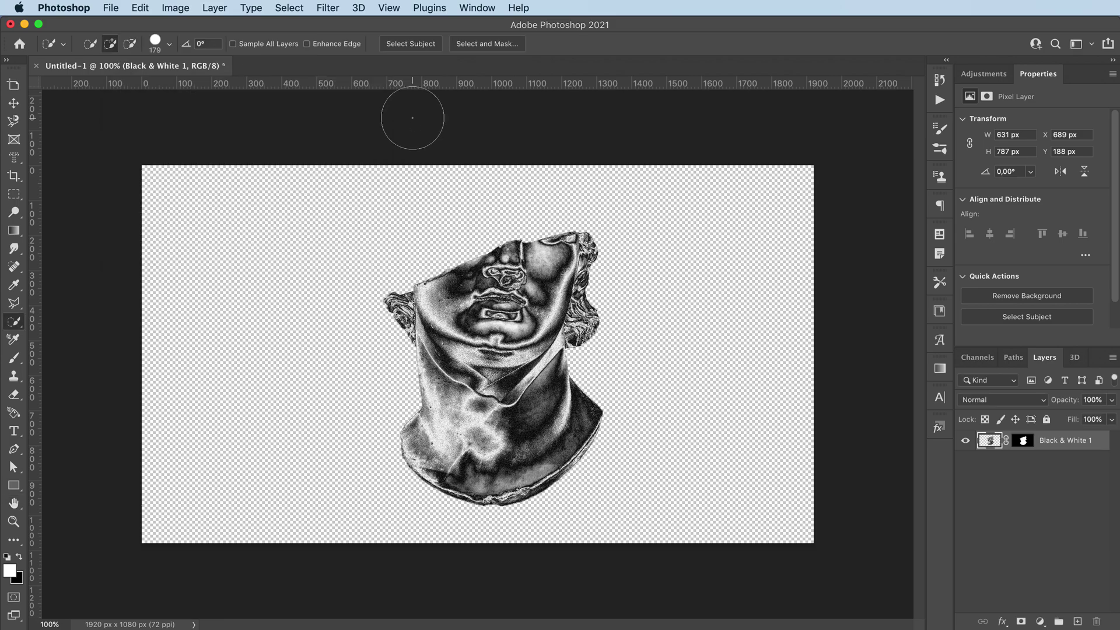
Step: Move the statue to the right side and scale it up to 113%
key("v")
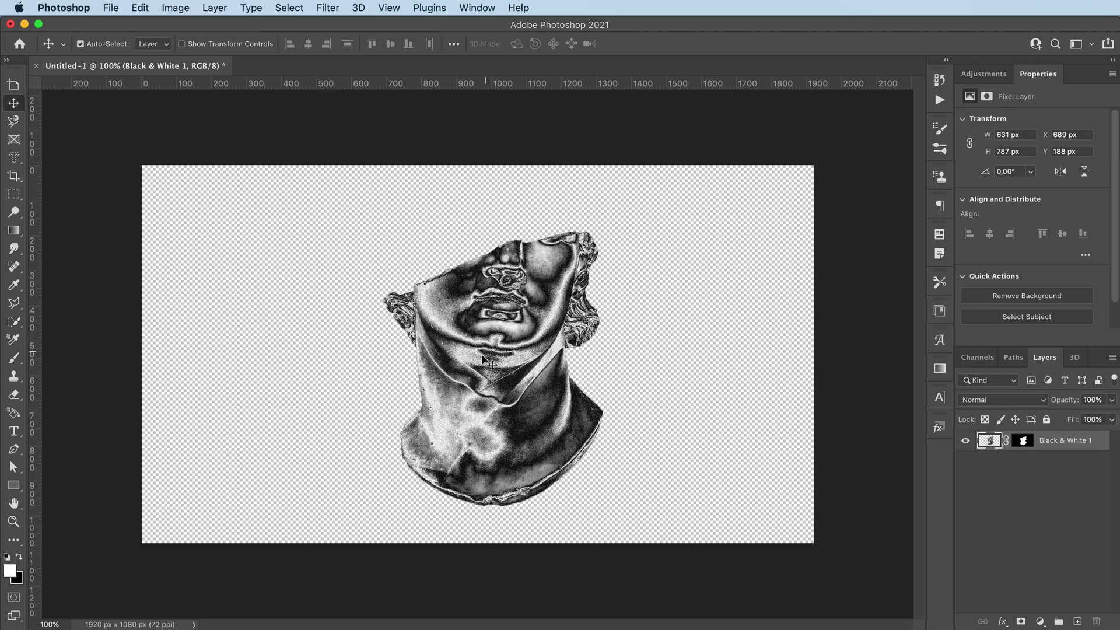
left_click_drag(484, 358, 554, 336)
key("ctrl+t")
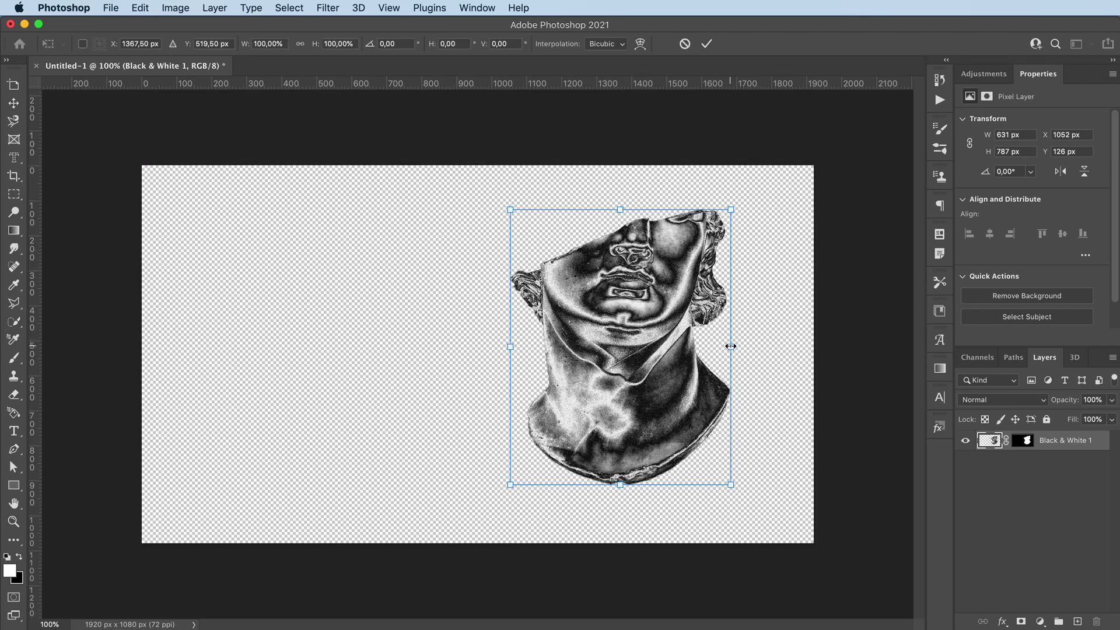
left_click_drag(730, 346, 745, 347)
left_click_drag(656, 348, 654, 350)
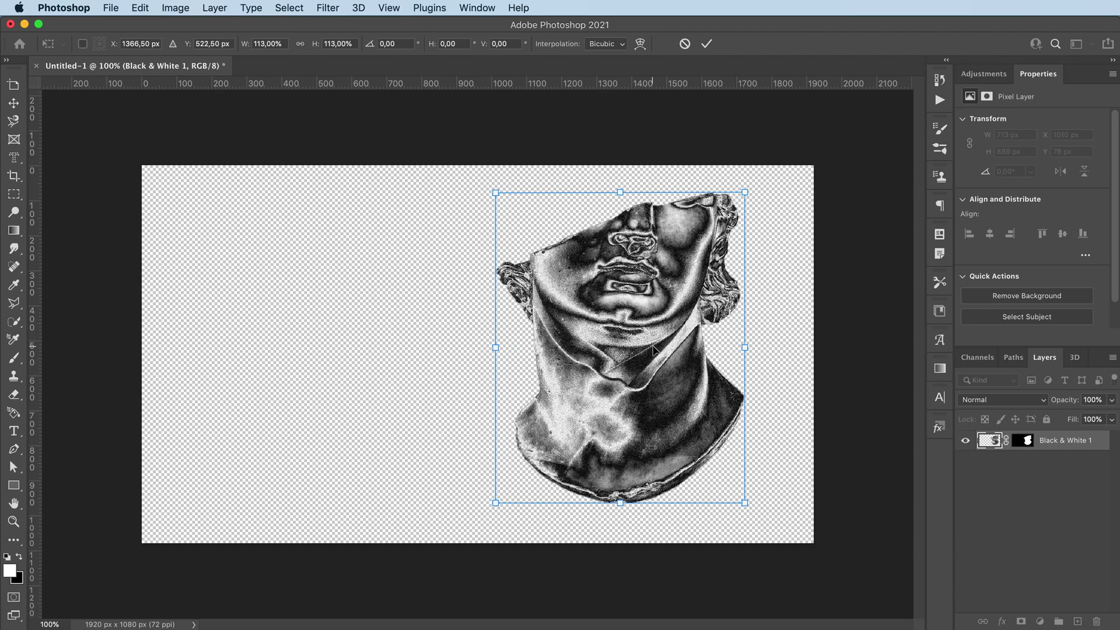
key("Return")
Step: Add a drop shadow with 130° angle, 27 px distance and 32 px size
double_click(1099, 446)
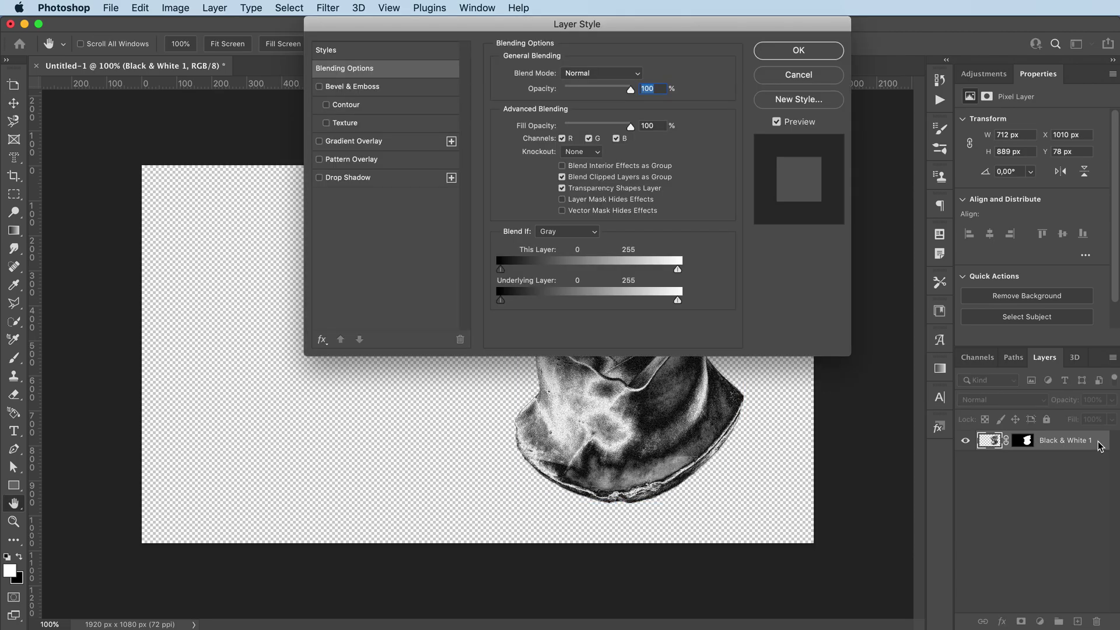
left_click(348, 177)
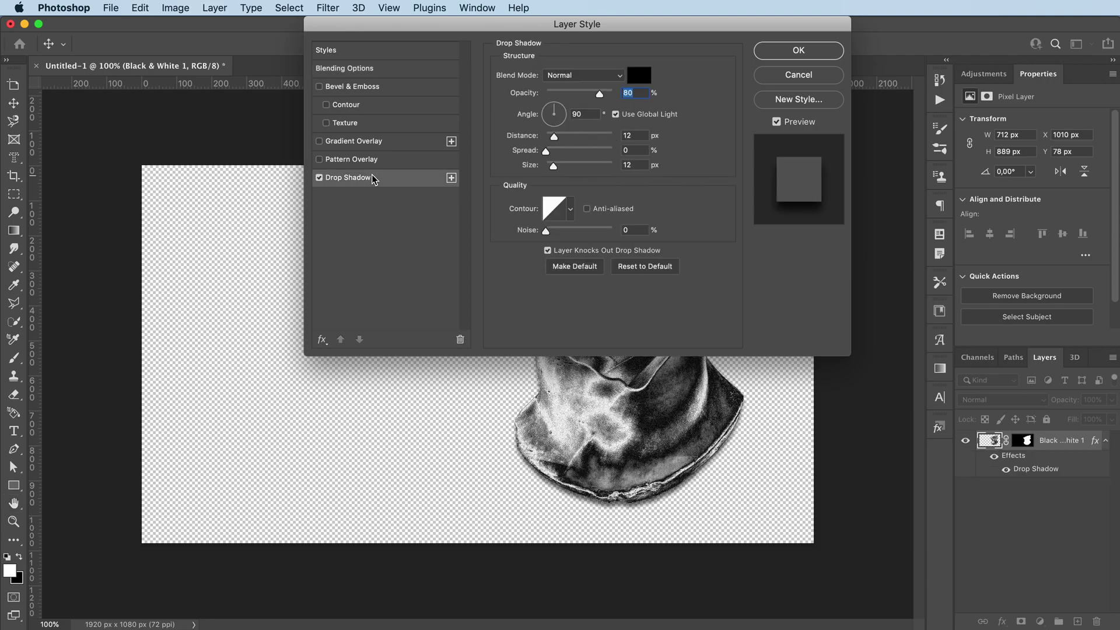
left_click_drag(601, 18, 327, 16)
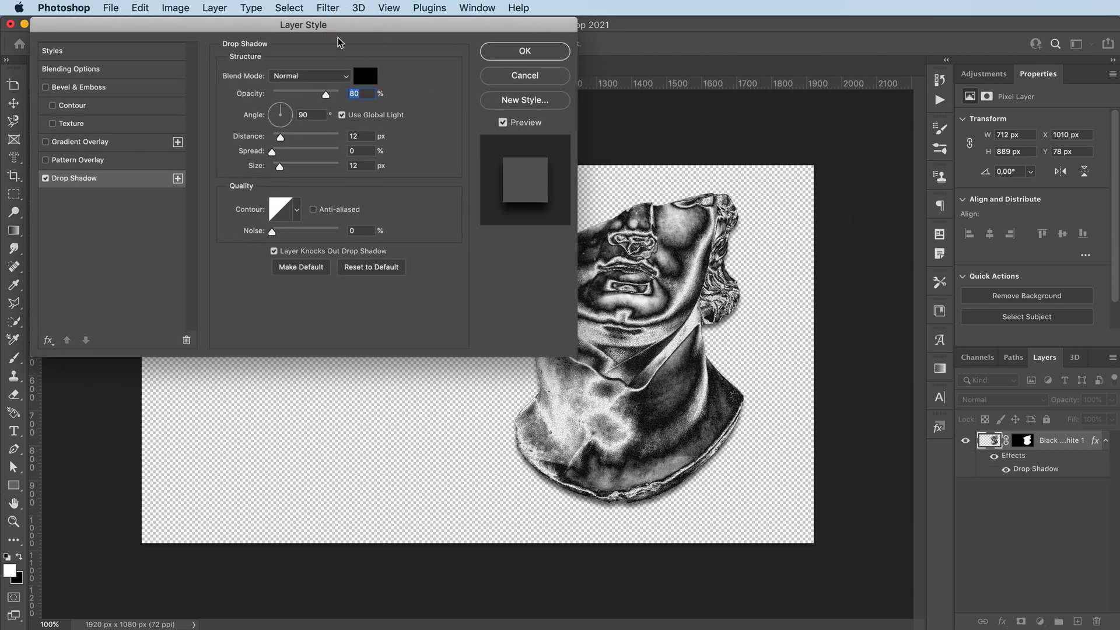
left_click_drag(282, 139, 275, 110)
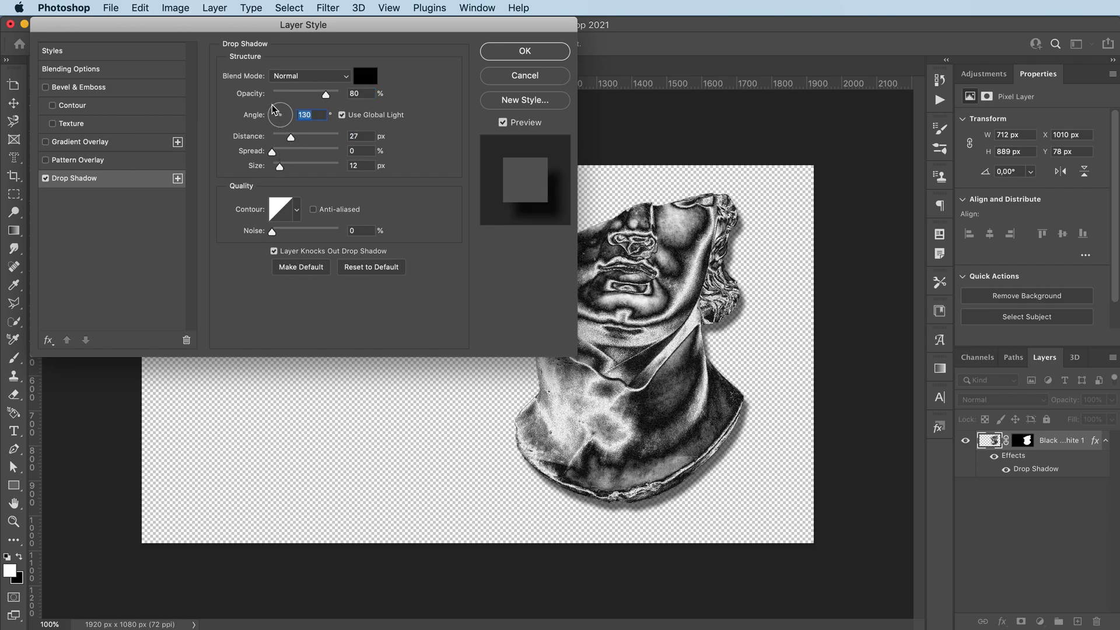
left_click_drag(280, 166, 288, 169)
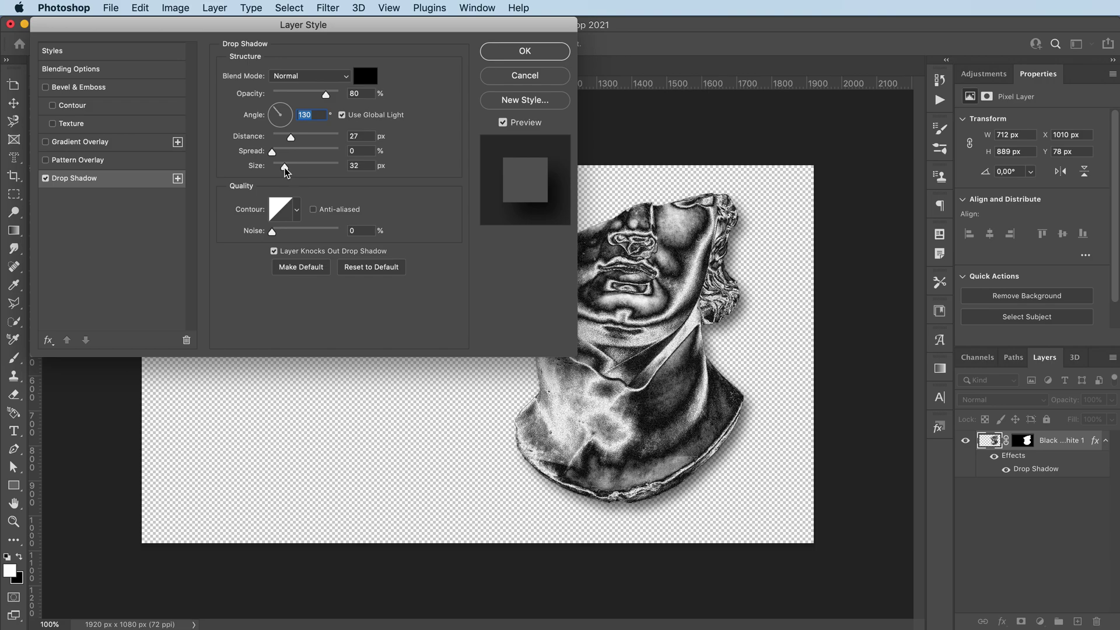
left_click(525, 50)
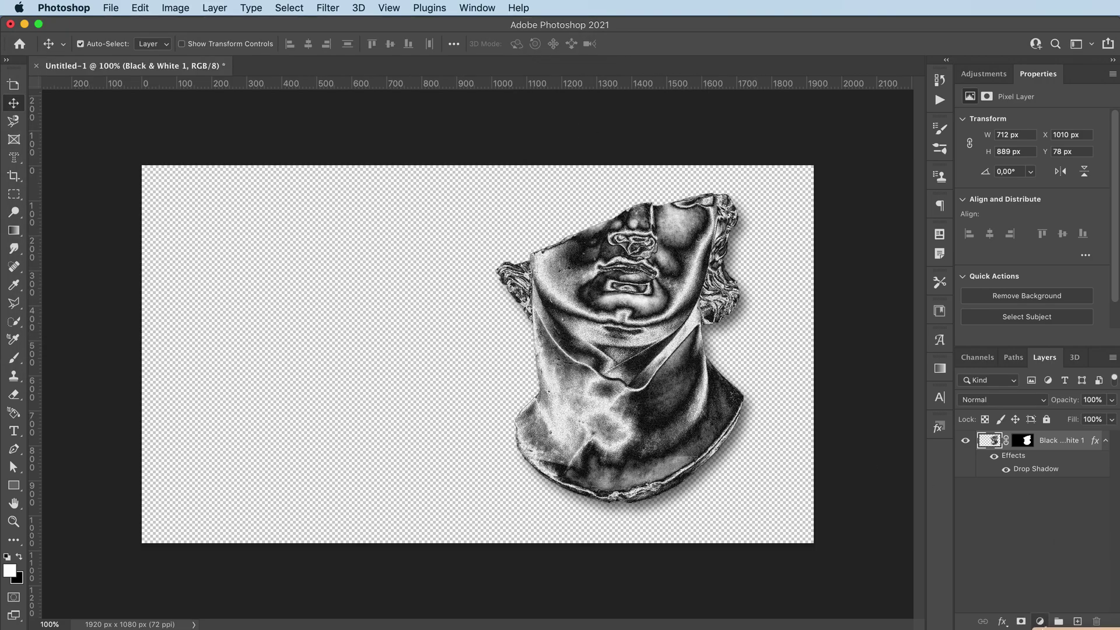
Step: Try a Solid Color fill layer with a dark grey, then cancel it
left_click(1039, 622)
left_click(1067, 344)
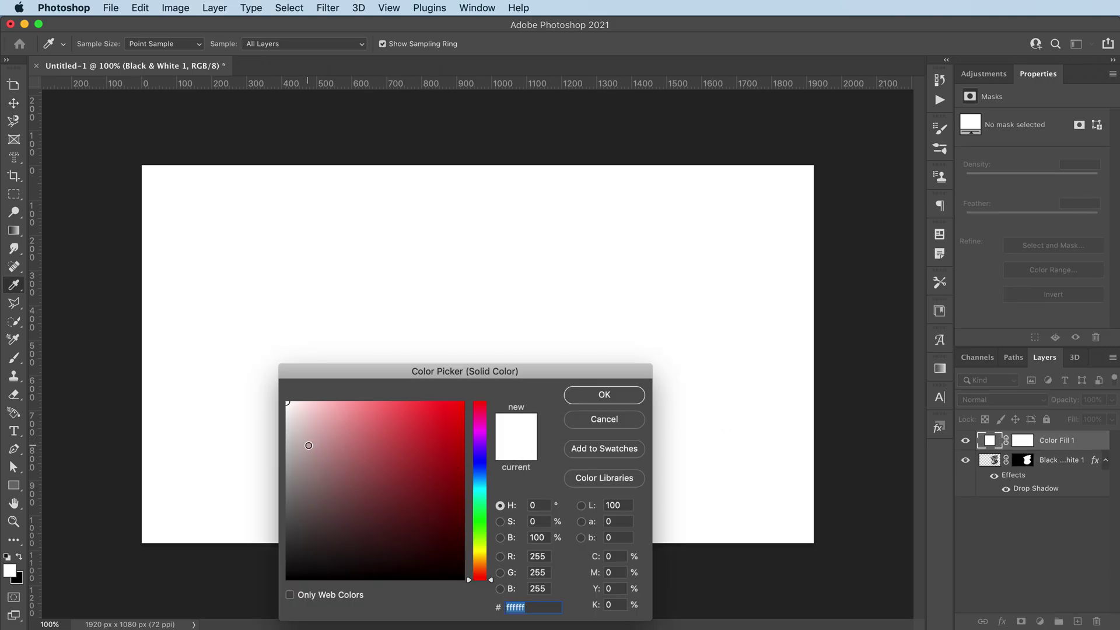
left_click_drag(309, 445, 253, 519)
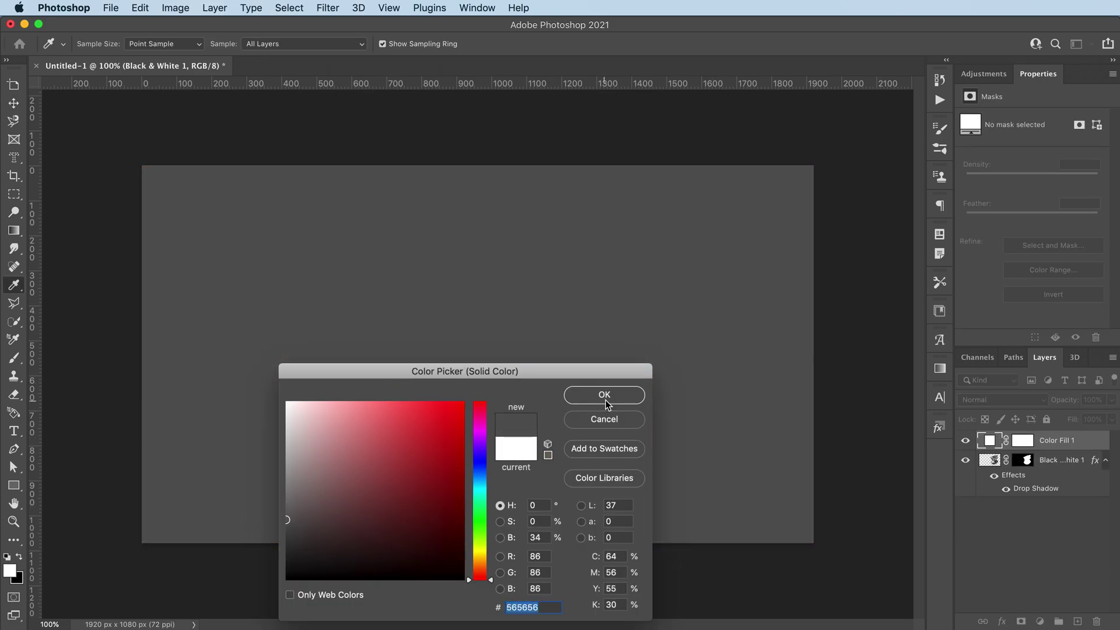
left_click(604, 419)
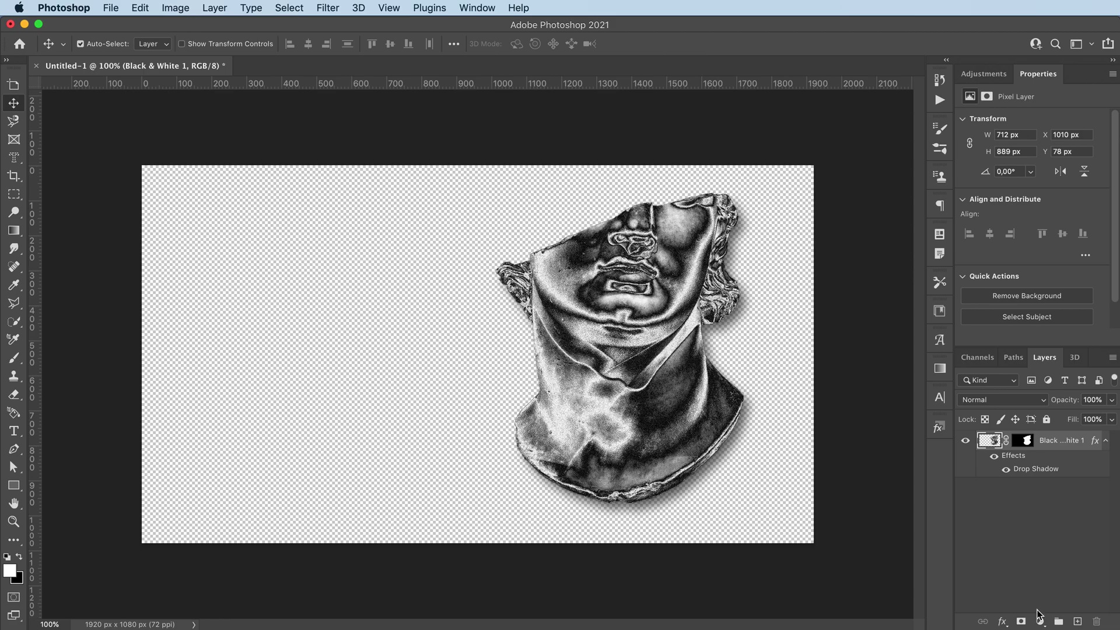
Step: Add a Gradient Fill layer using a red-to-yellow preset from the Oranges group
left_click(1039, 620)
left_click(1067, 357)
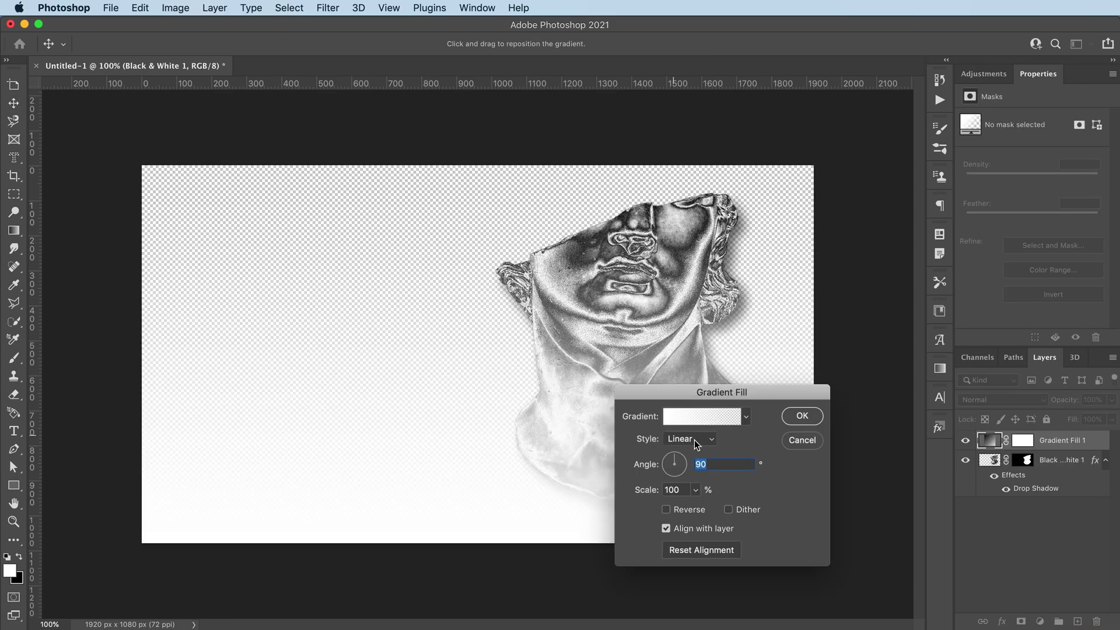
left_click(701, 416)
left_click(365, 66)
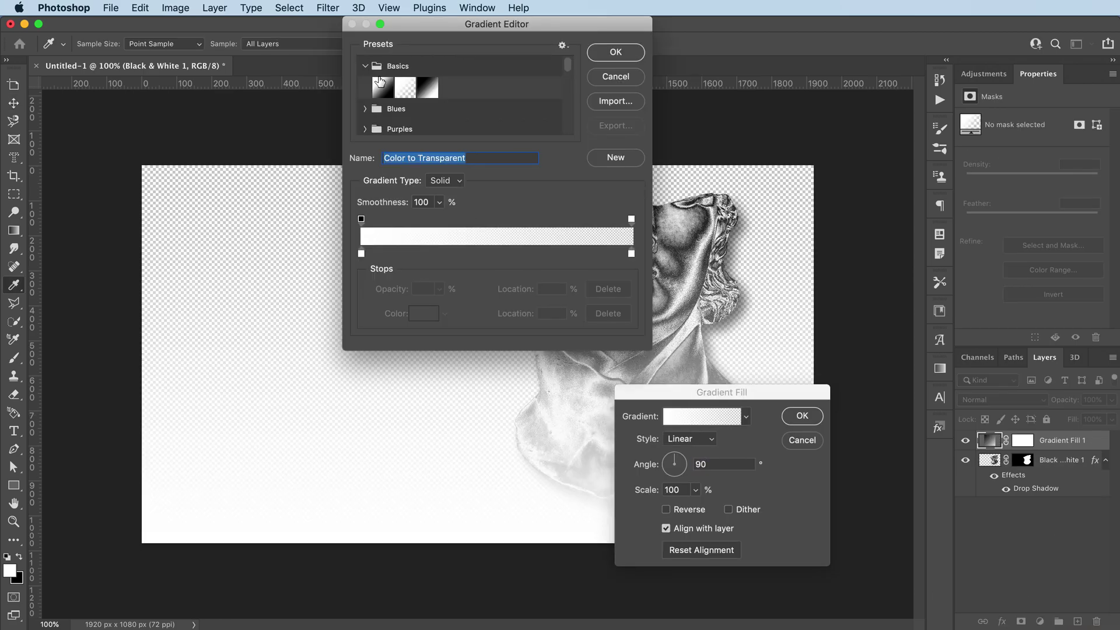
left_click(380, 81)
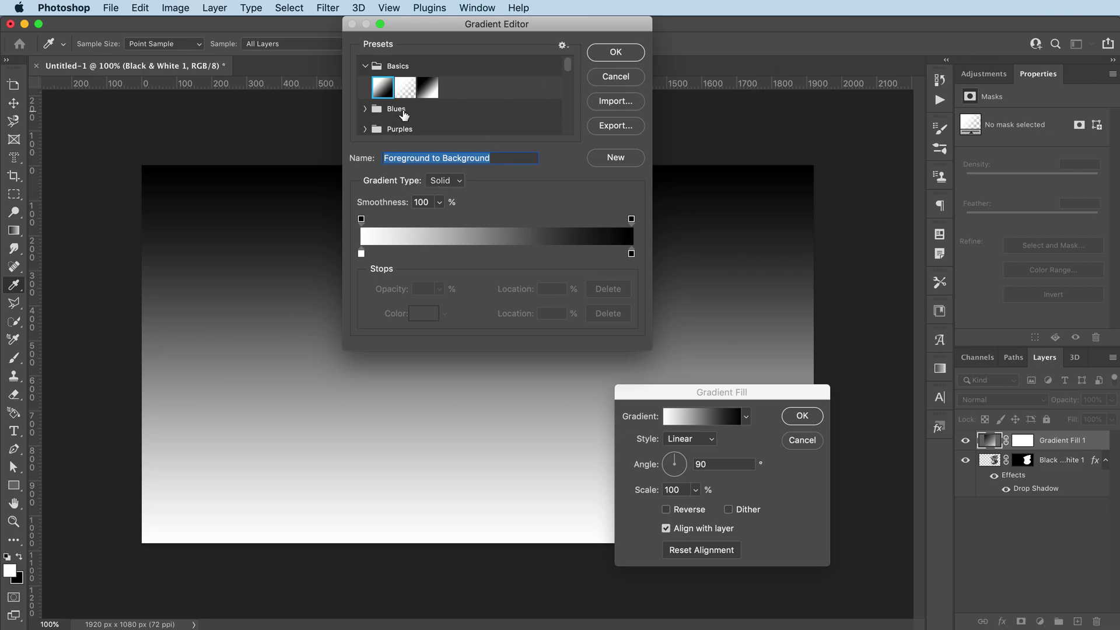
scroll(404, 115, "down", 3)
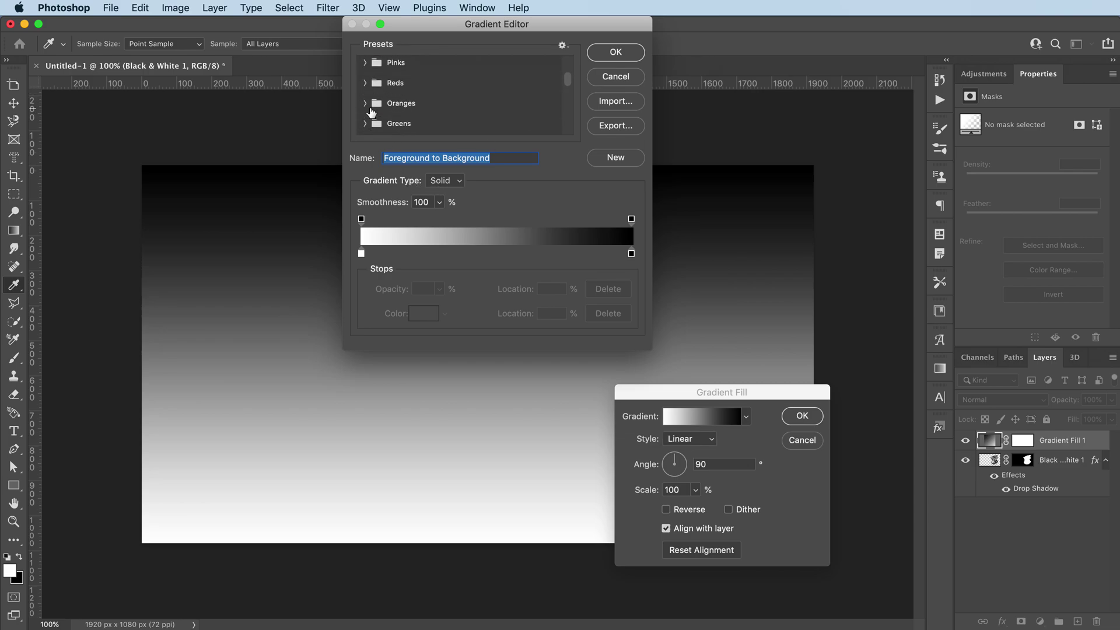
scroll(371, 112, "down", 1)
left_click(365, 88)
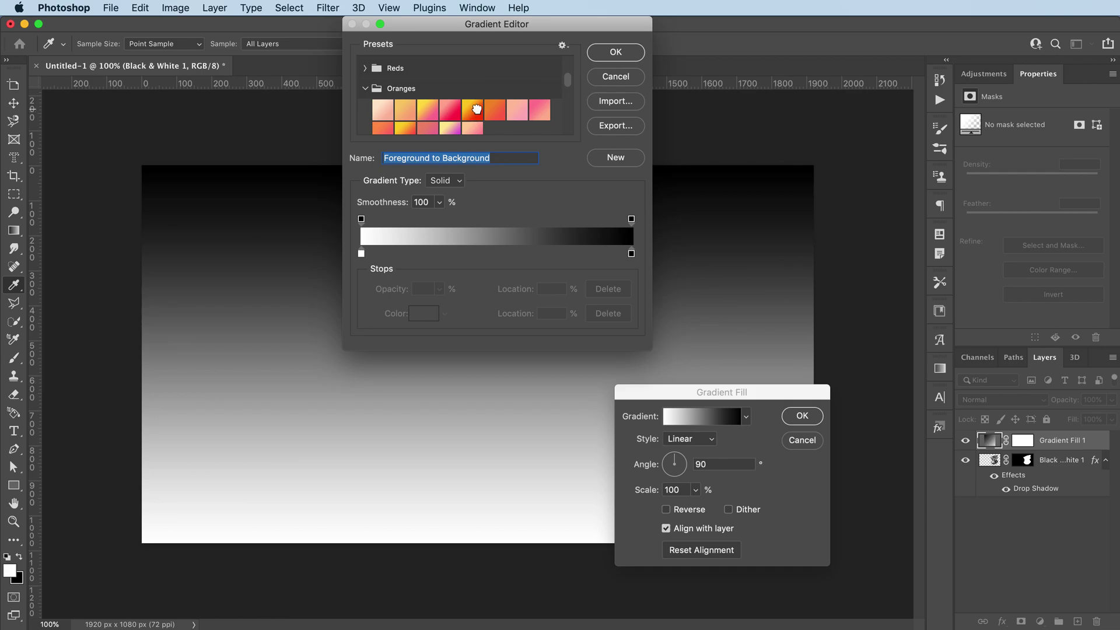
left_click(476, 109)
left_click(615, 52)
Step: Move Gradient Fill 1 beneath the statue and reopen its gradient fill settings
key("Return")
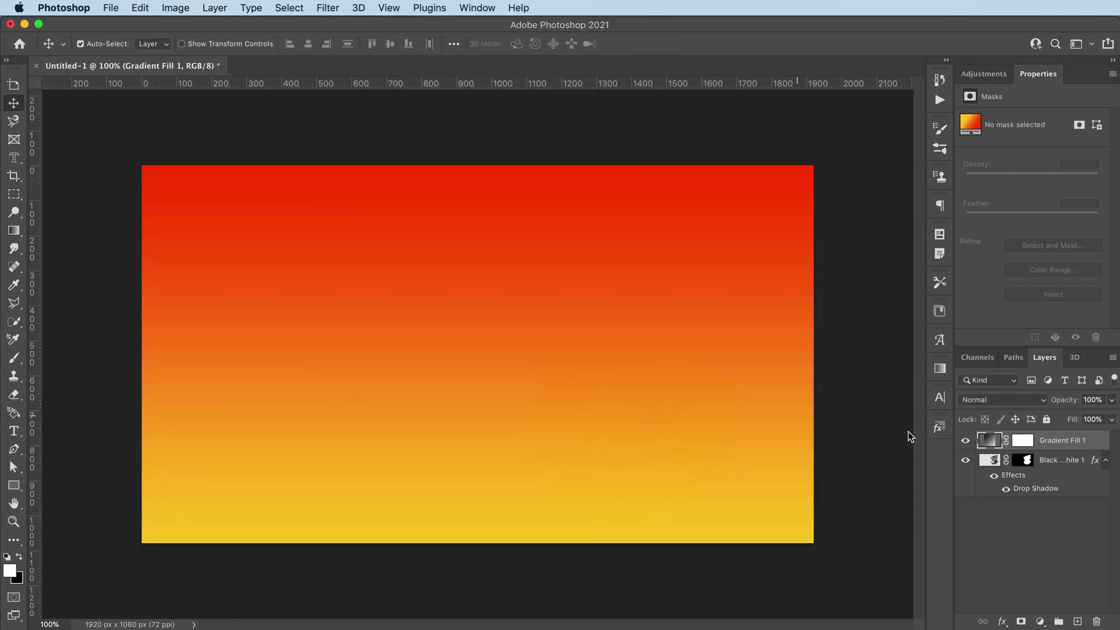
left_click_drag(1088, 444, 1092, 506)
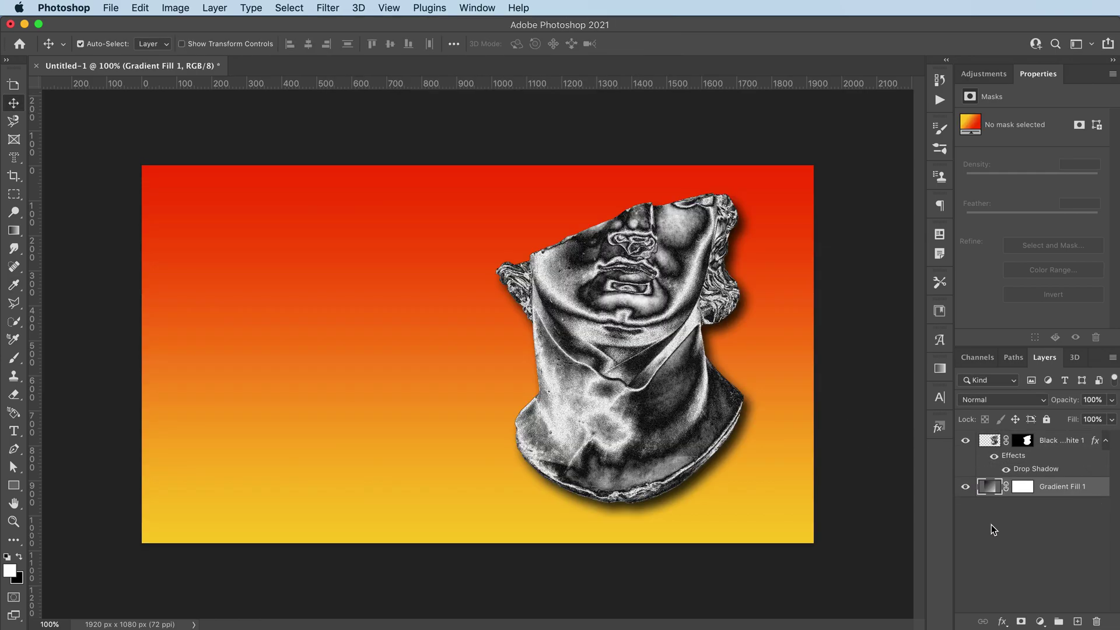
double_click(990, 488)
left_click_drag(720, 394, 338, 314)
Step: Recolour the gradient stops to black (000000) and dark grey (#474747)
left_click(313, 343)
double_click(361, 253)
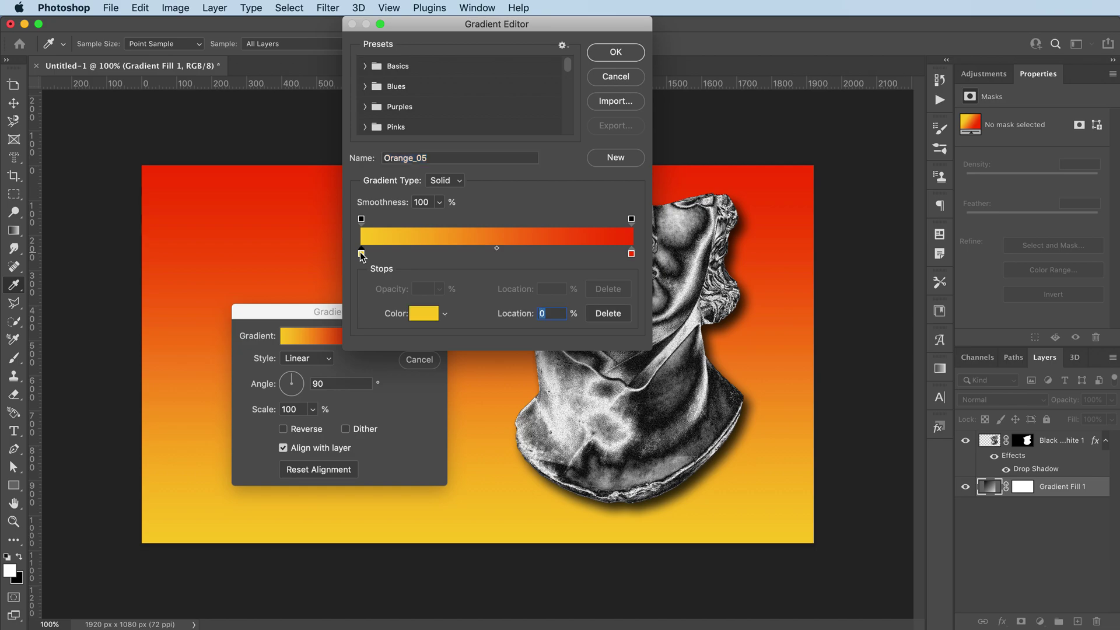
type("000000")
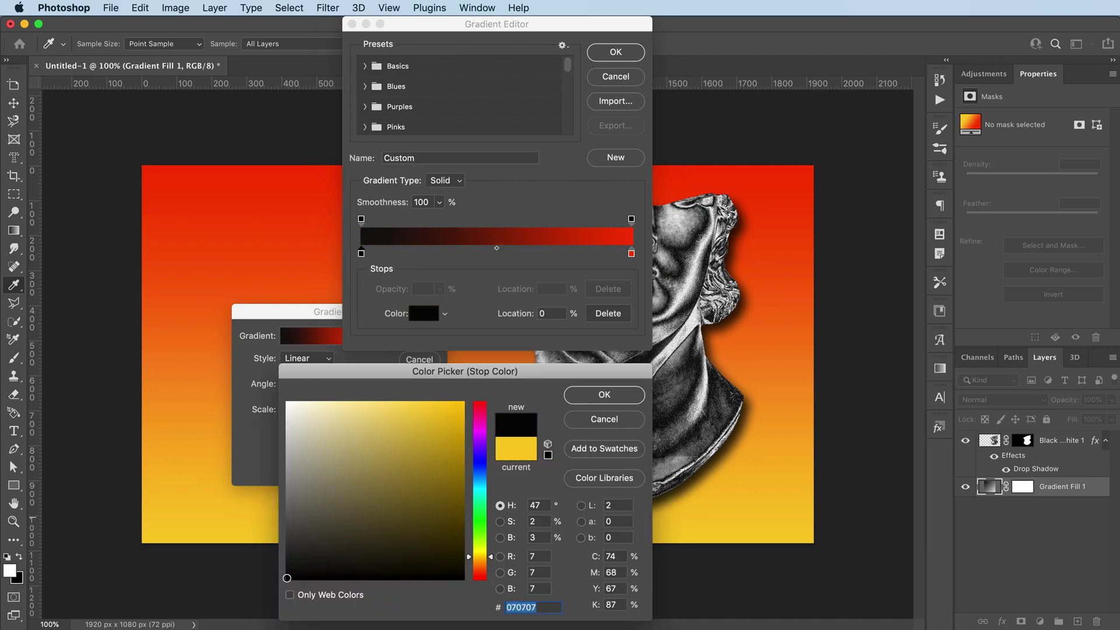
left_click(607, 397)
double_click(631, 255)
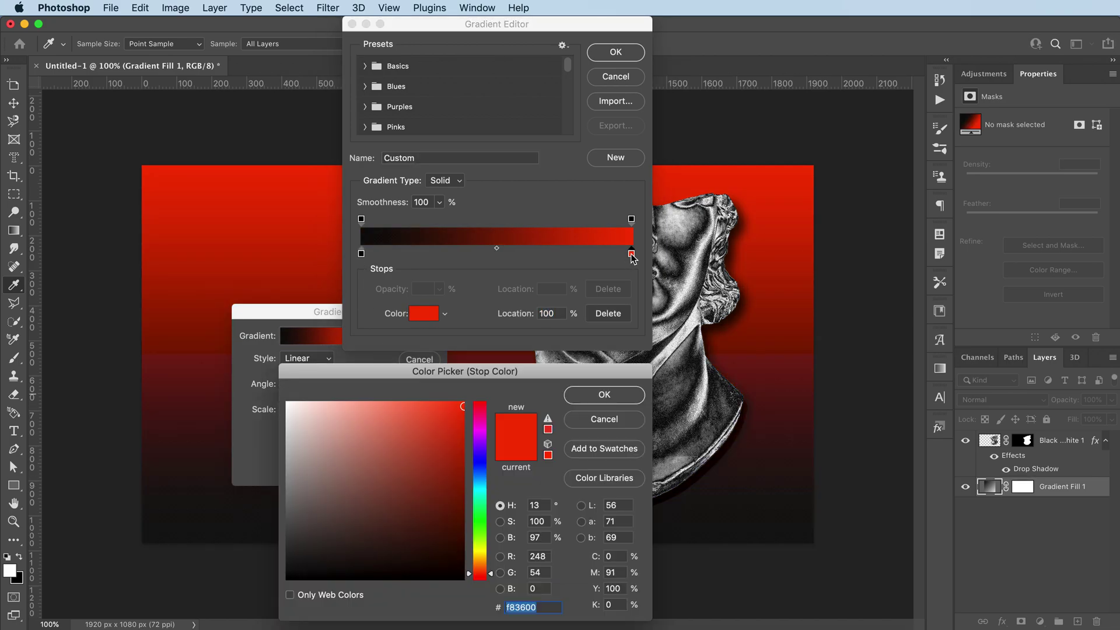
left_click_drag(385, 483, 266, 529)
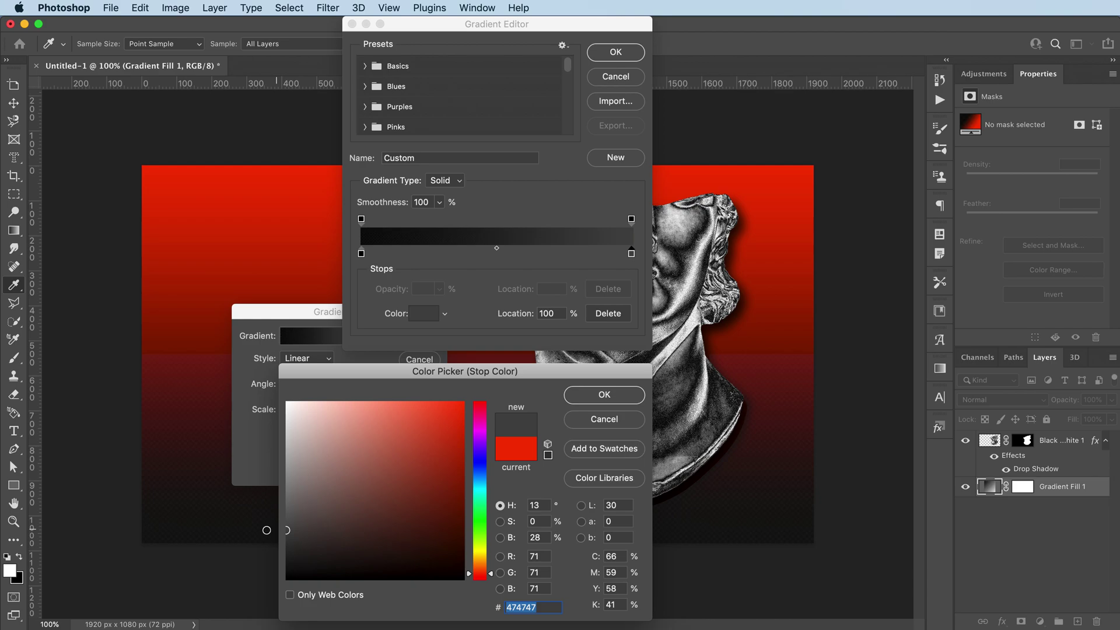
left_click(622, 394)
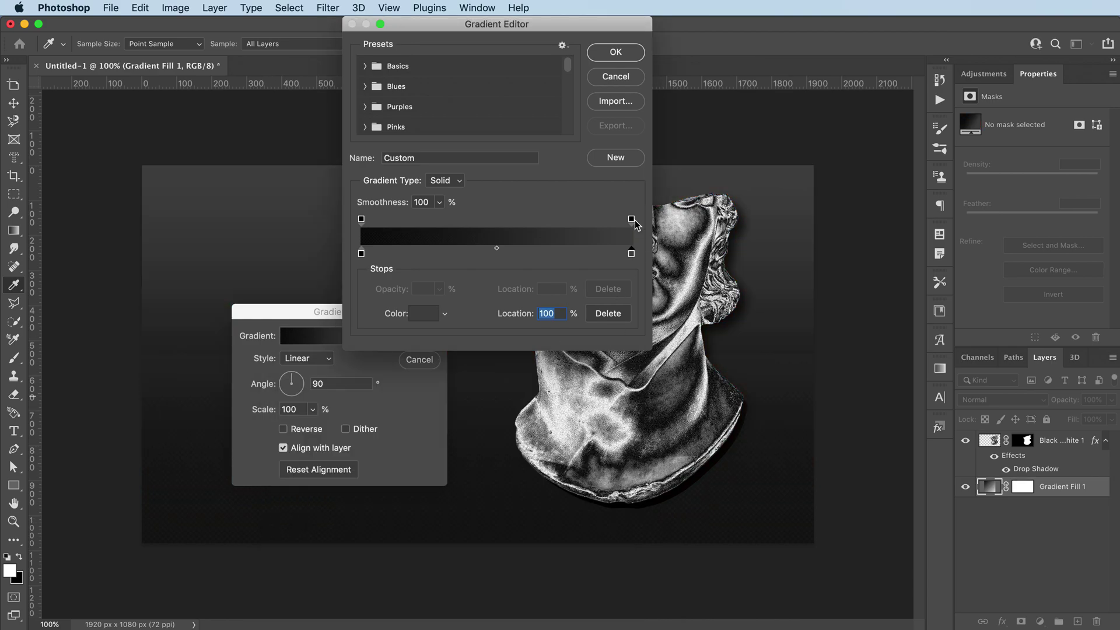
left_click(632, 220)
left_click(362, 221)
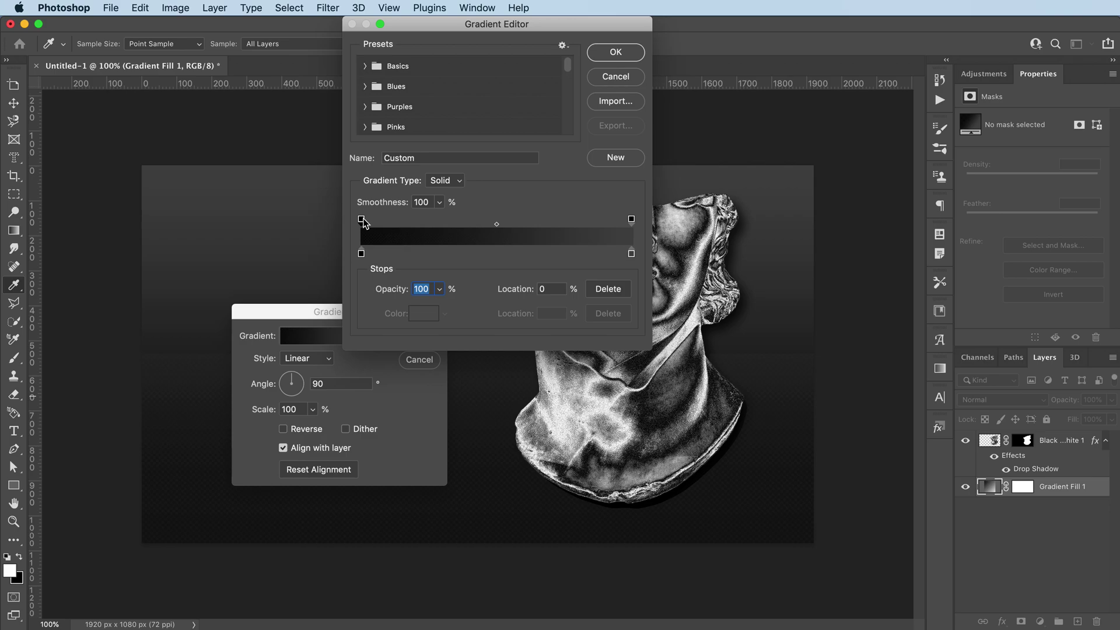
left_click(615, 51)
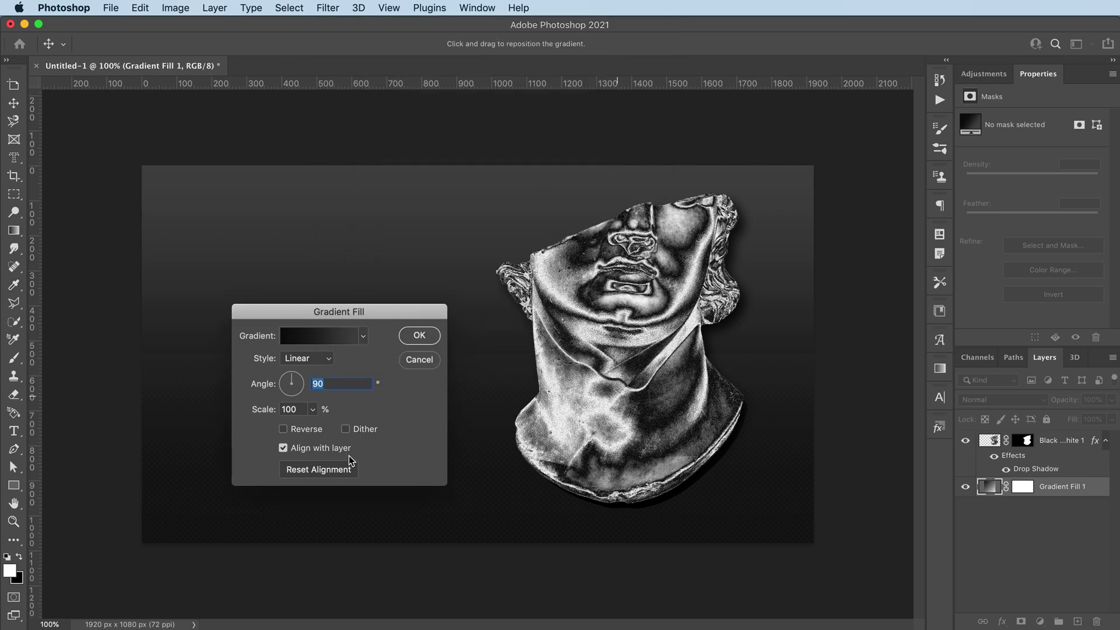
Step: Switch the gradient fill style to Radial
left_click(313, 361)
left_click(312, 382)
left_click(316, 359)
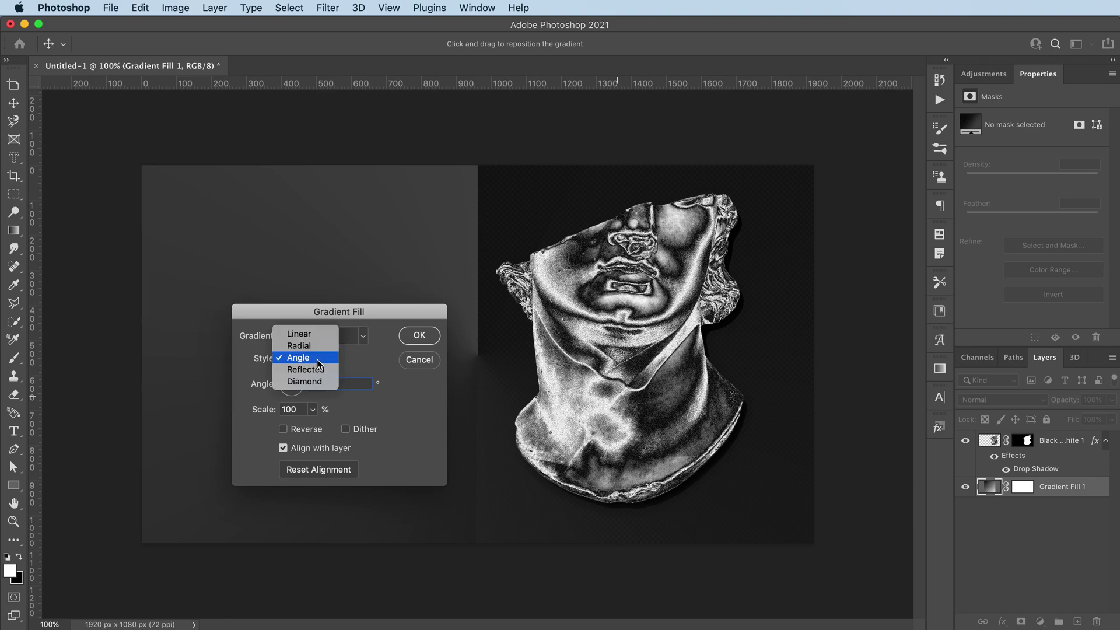
left_click(315, 354)
Step: Move the right colour stop to 44% and add a new black stop at 100%
left_click(329, 339)
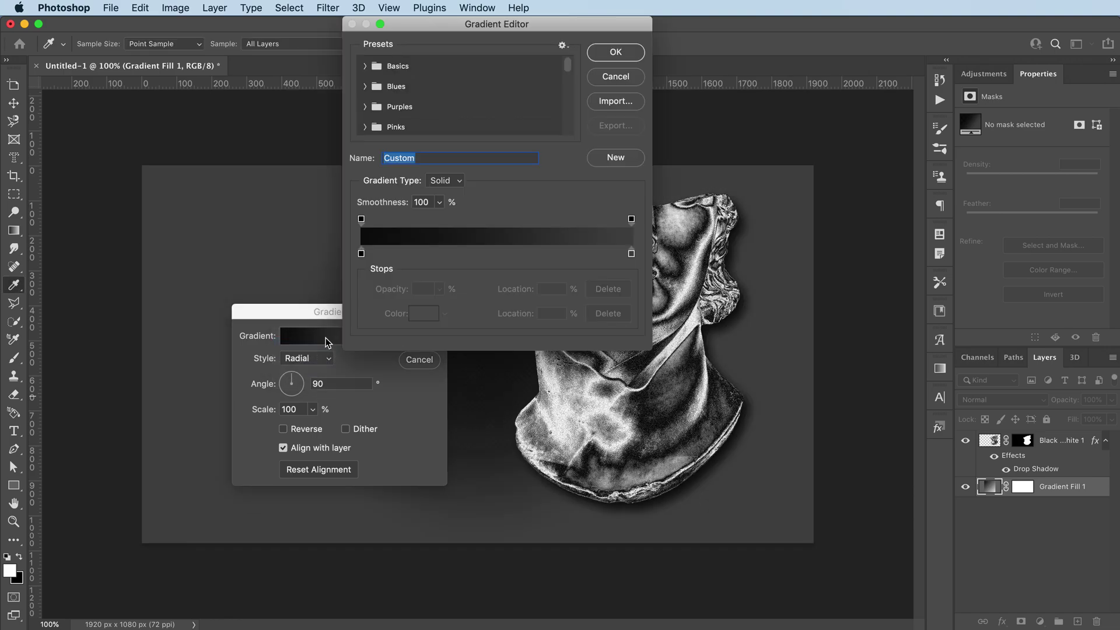
left_click(361, 253)
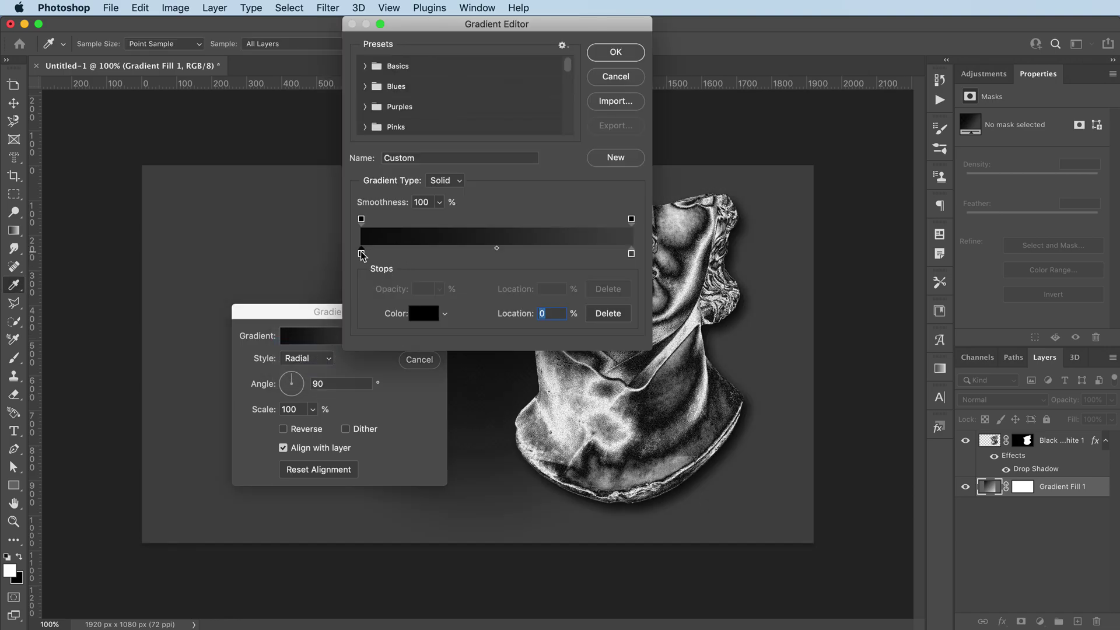
left_click(361, 219)
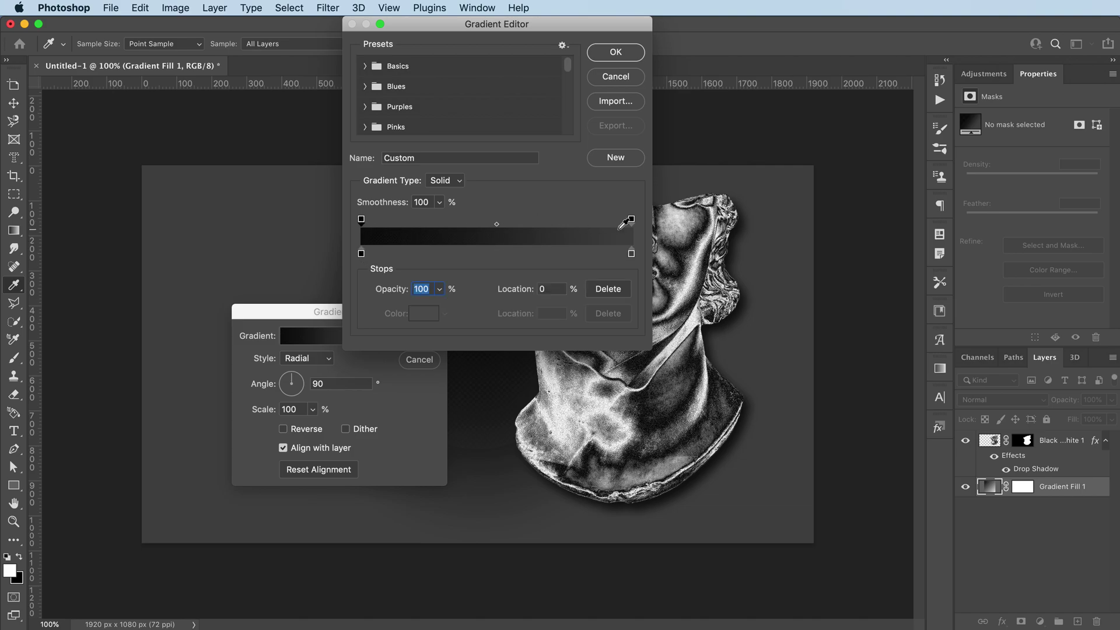
left_click(631, 254)
left_click(632, 220)
left_click_drag(631, 253, 478, 253)
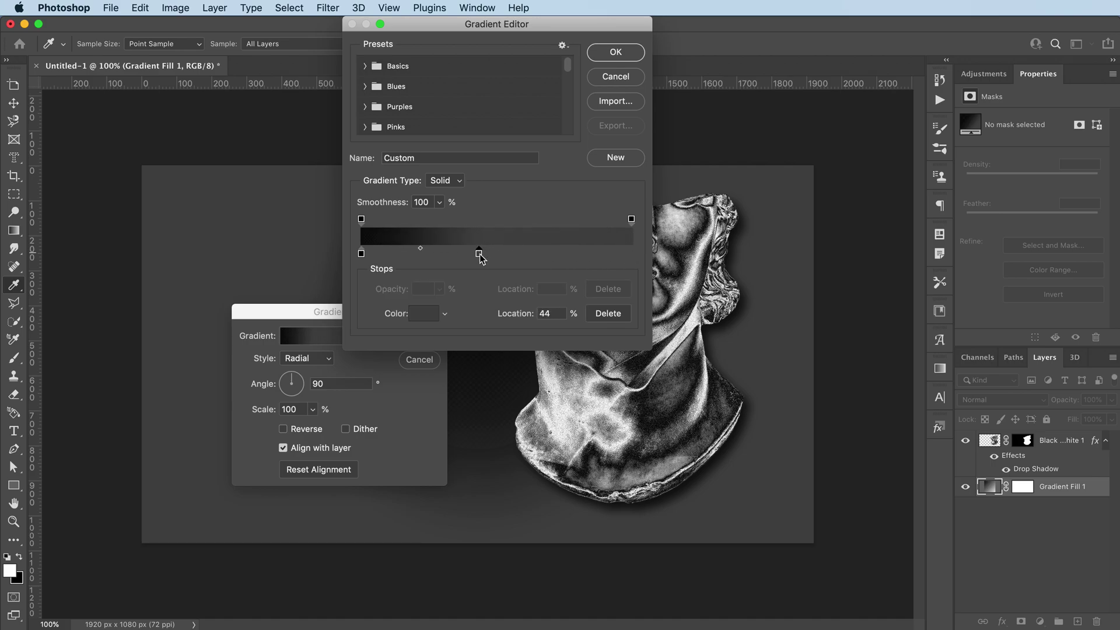
left_click_drag(618, 253, 631, 254)
double_click(632, 255)
left_click_drag(288, 525, 287, 579)
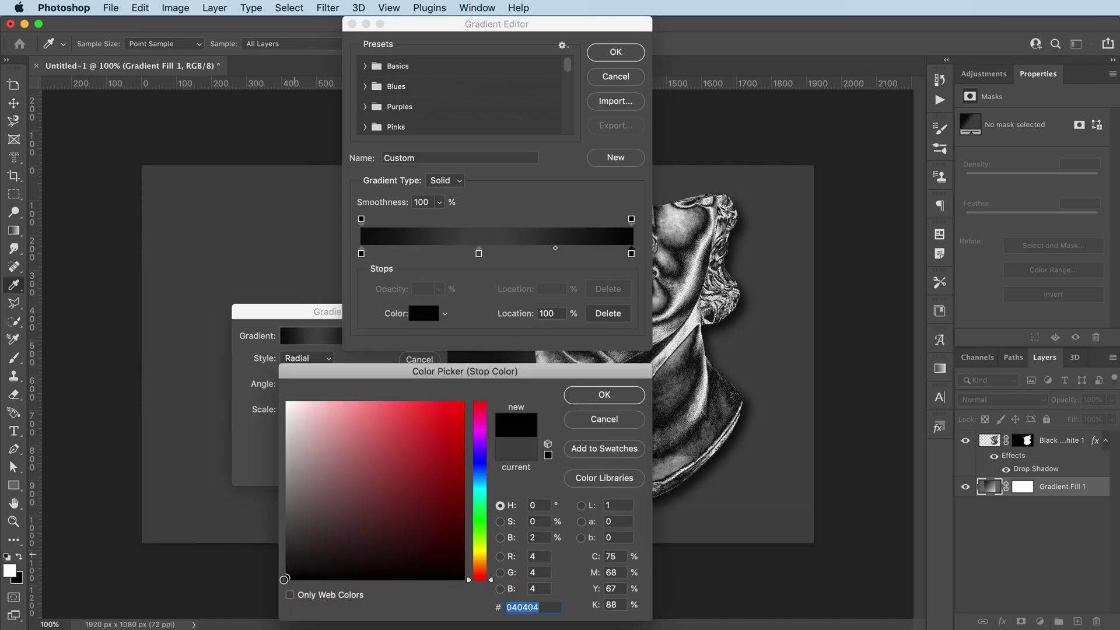
left_click(601, 395)
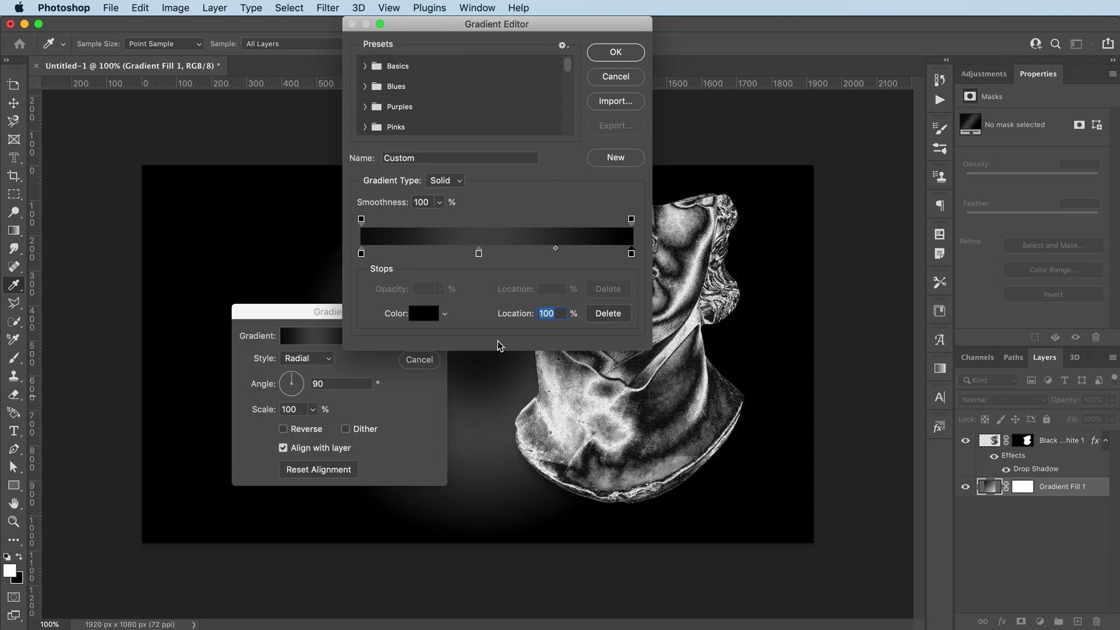
Step: Set the 44% stop to grey and keep the left stop black
double_click(477, 253)
left_click_drag(325, 510, 282, 525)
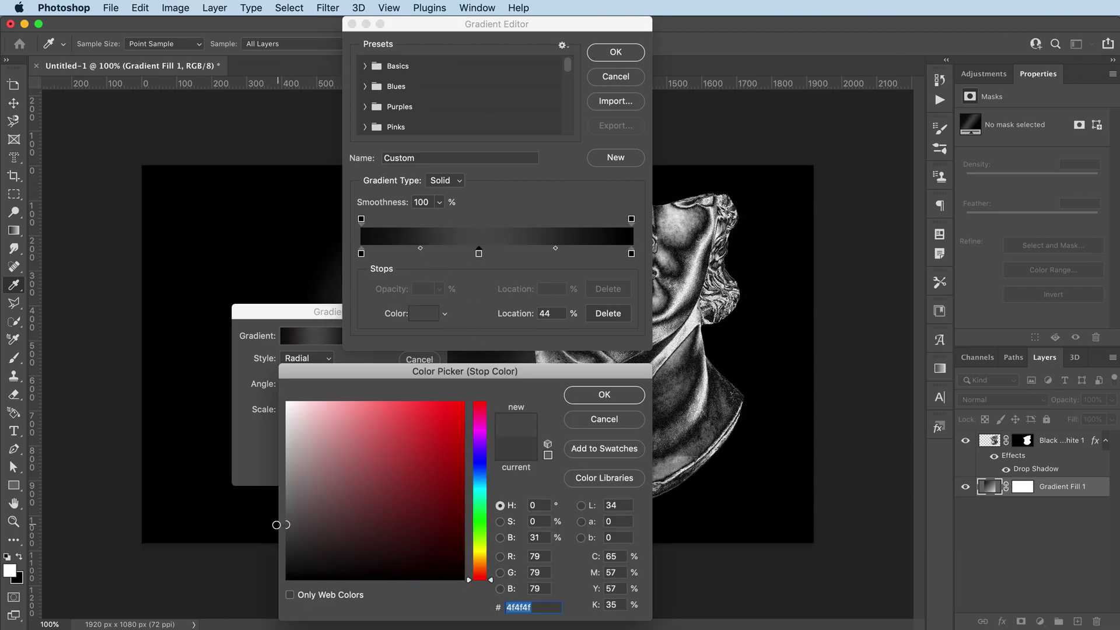
left_click(625, 399)
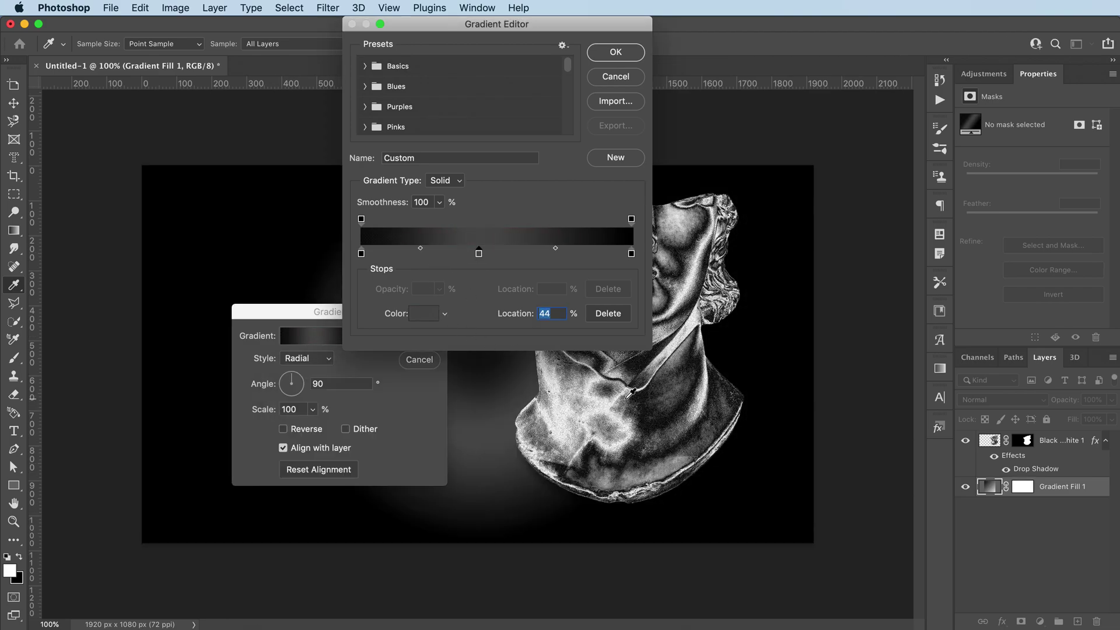
double_click(362, 255)
mouse_move(370, 575)
left_mouse_down()
mouse_move(367, 559)
mouse_move(423, 609)
left_mouse_up()
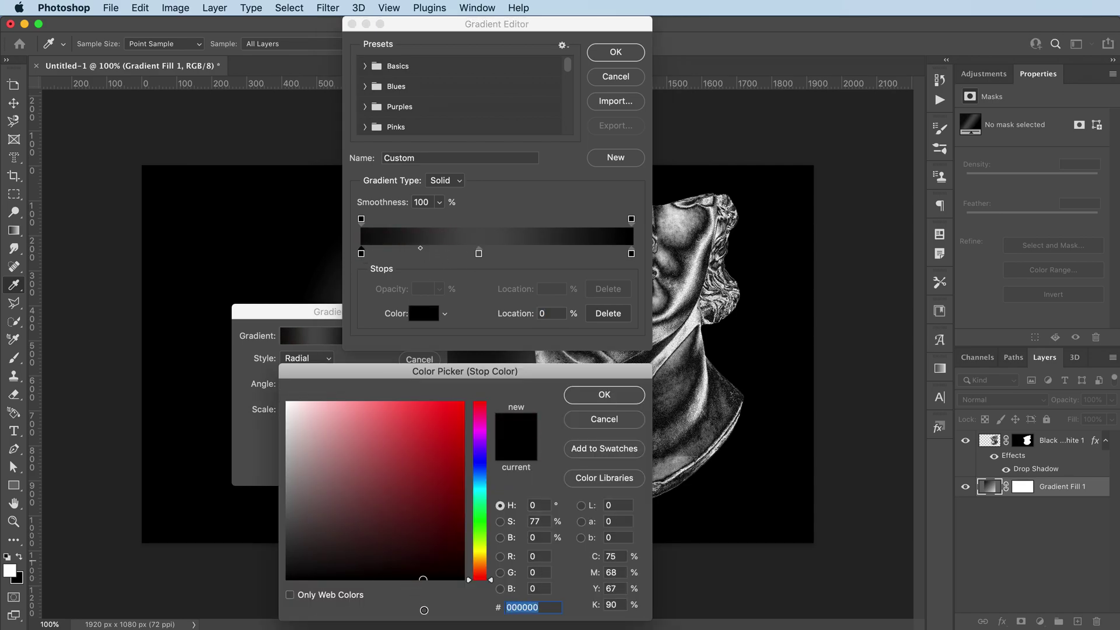
left_click(621, 399)
left_click(539, 314)
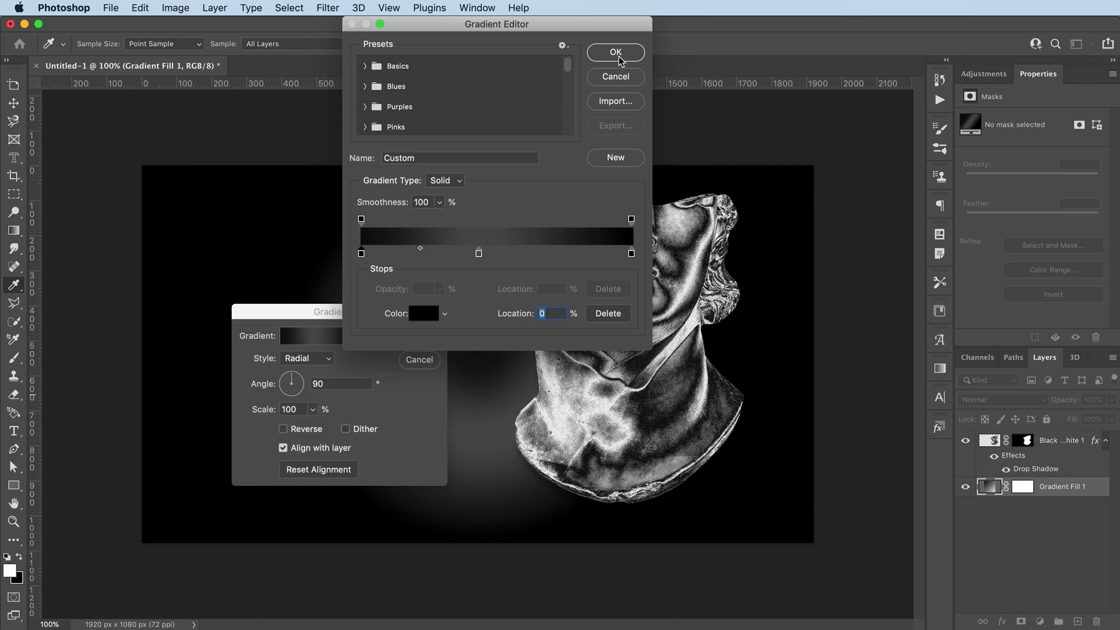
Step: Rebuild from the Foreground to Background preset with a dark grey 363636 stop at 39%
left_click(381, 69)
left_click(383, 87)
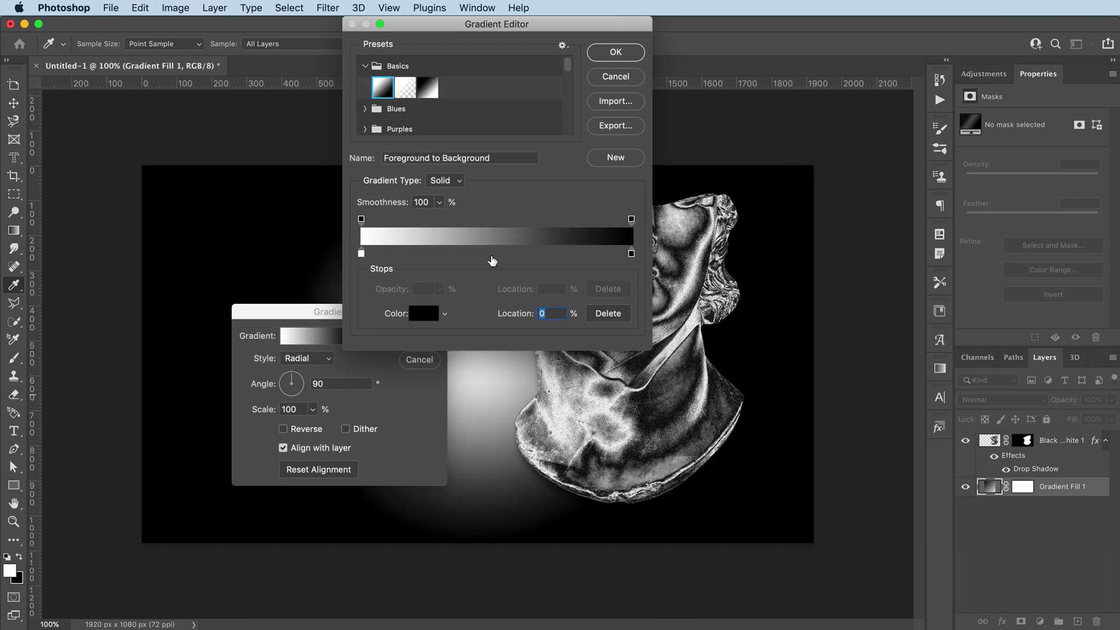
left_click_drag(362, 253, 466, 247)
double_click(466, 252)
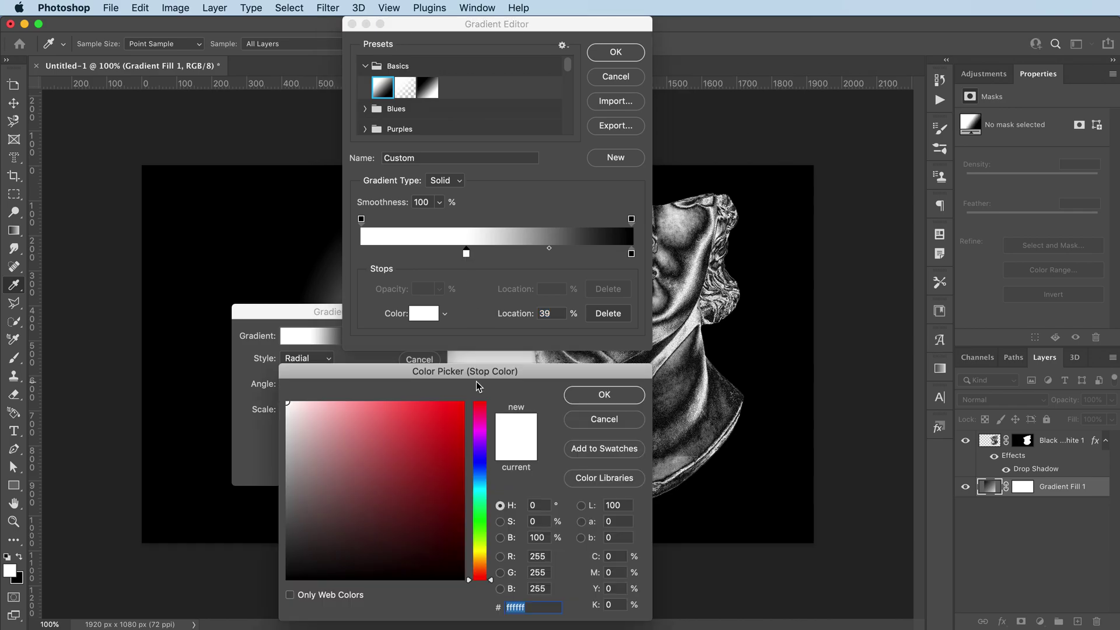
left_click_drag(315, 455, 286, 481)
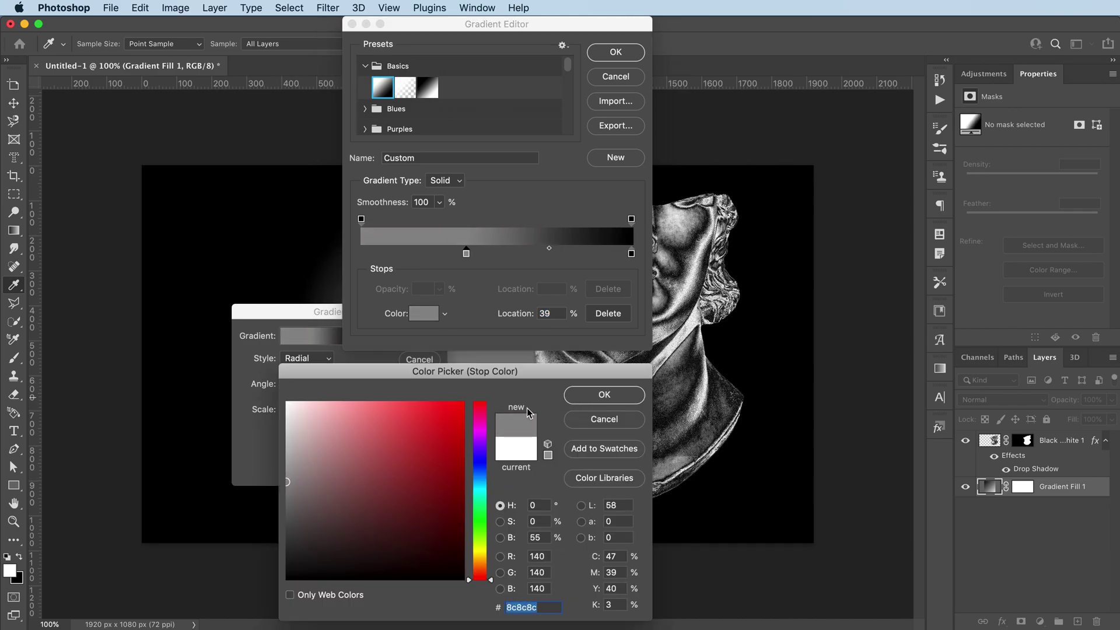
left_click_drag(310, 519, 268, 542)
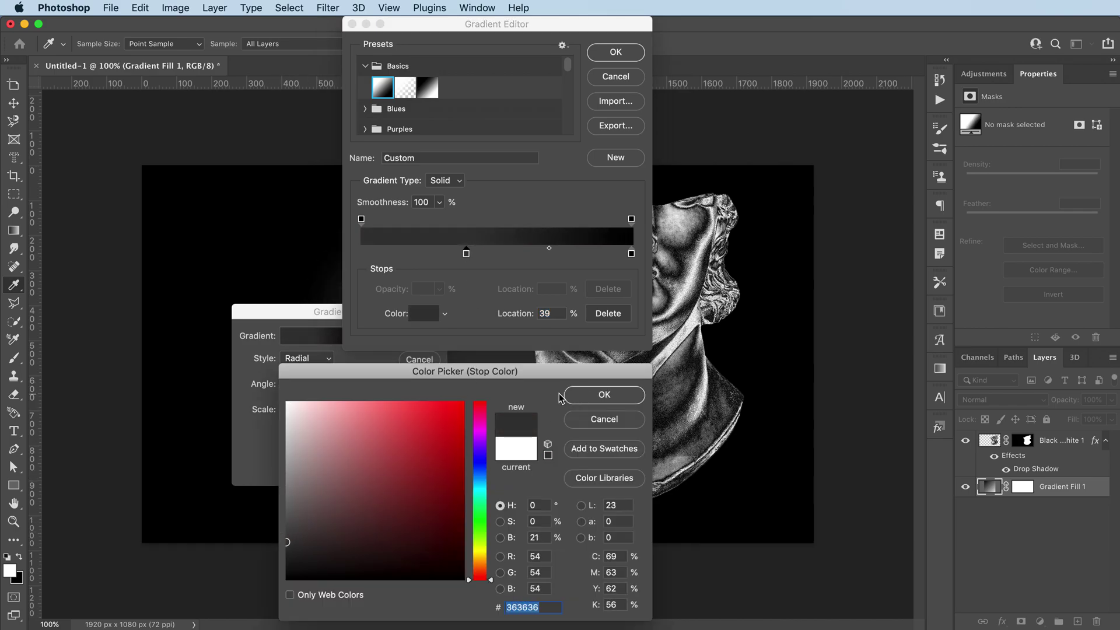
left_click(587, 394)
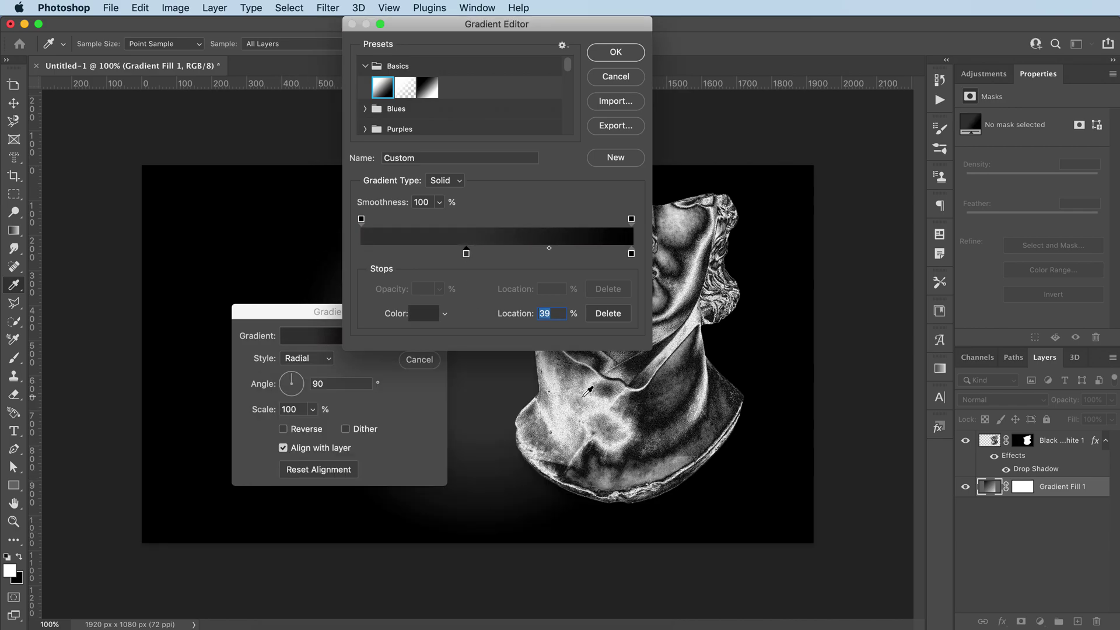
left_click(616, 52)
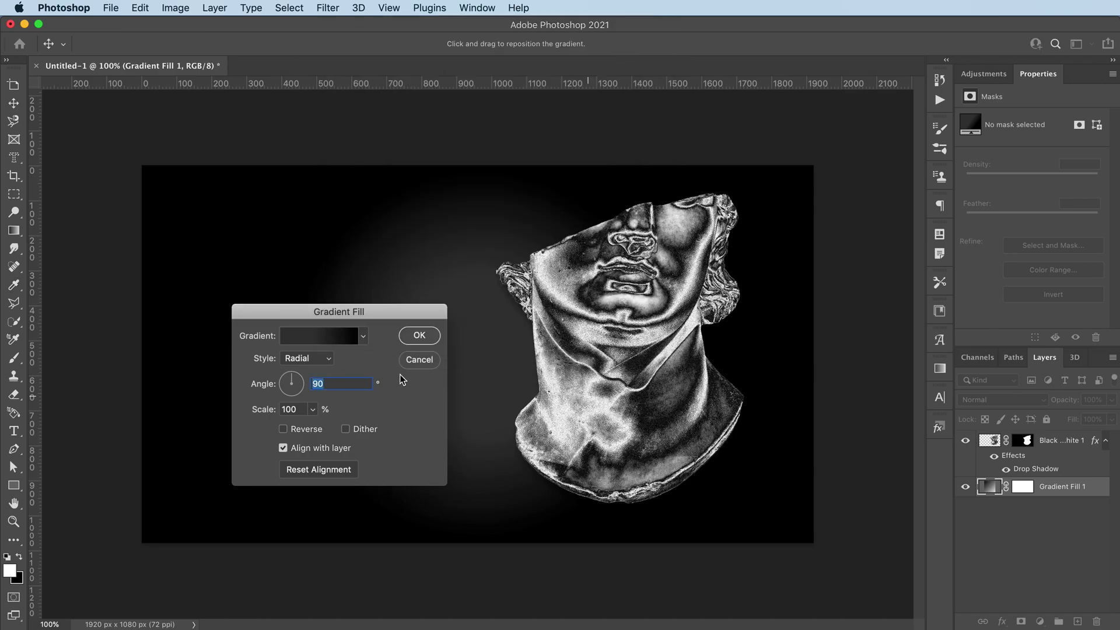
Step: Apply the radial fill and drag the statue from the right to the canvas centre
left_click(419, 336)
key("v")
left_click_drag(633, 373, 480, 368)
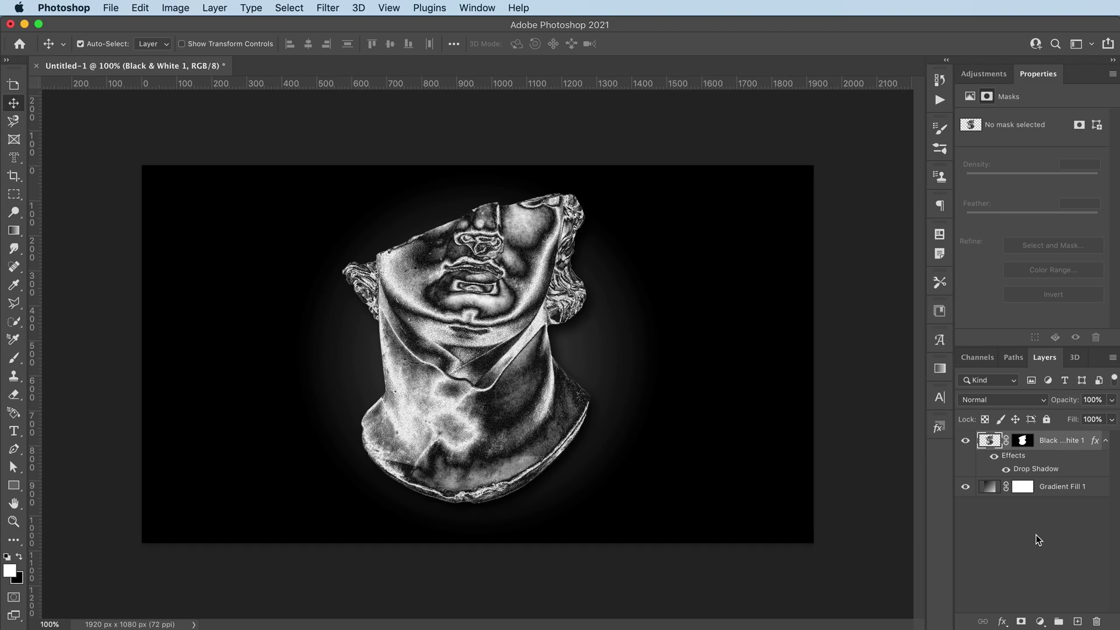
Step: Add a Gradient Map adjustment layer clipped to the Black & White 1 statue layer
left_click(1039, 620)
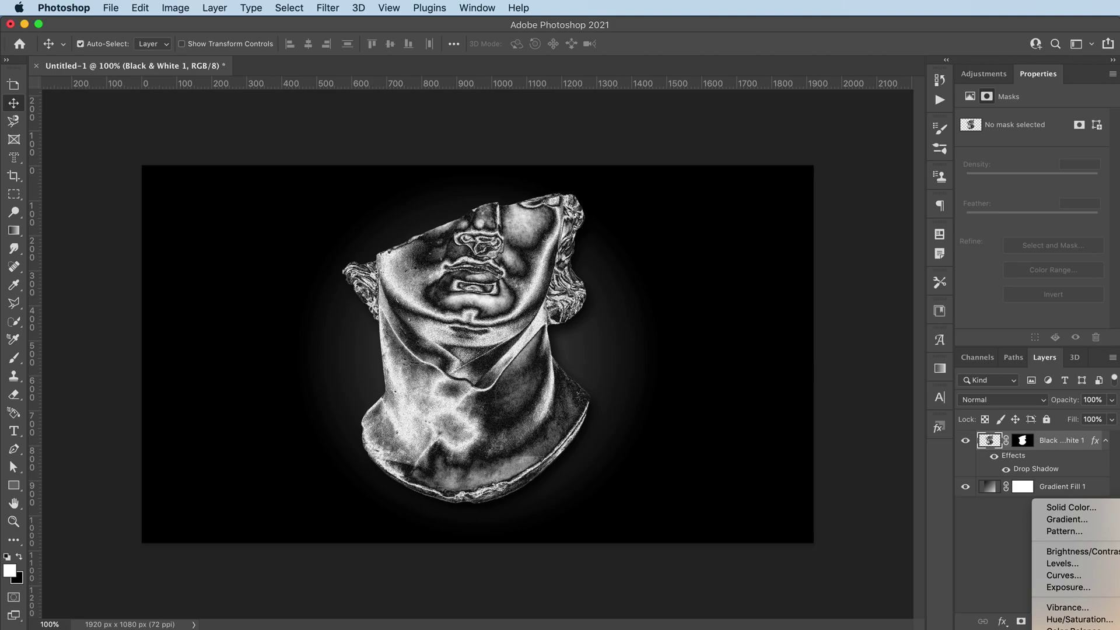
left_click(1067, 628)
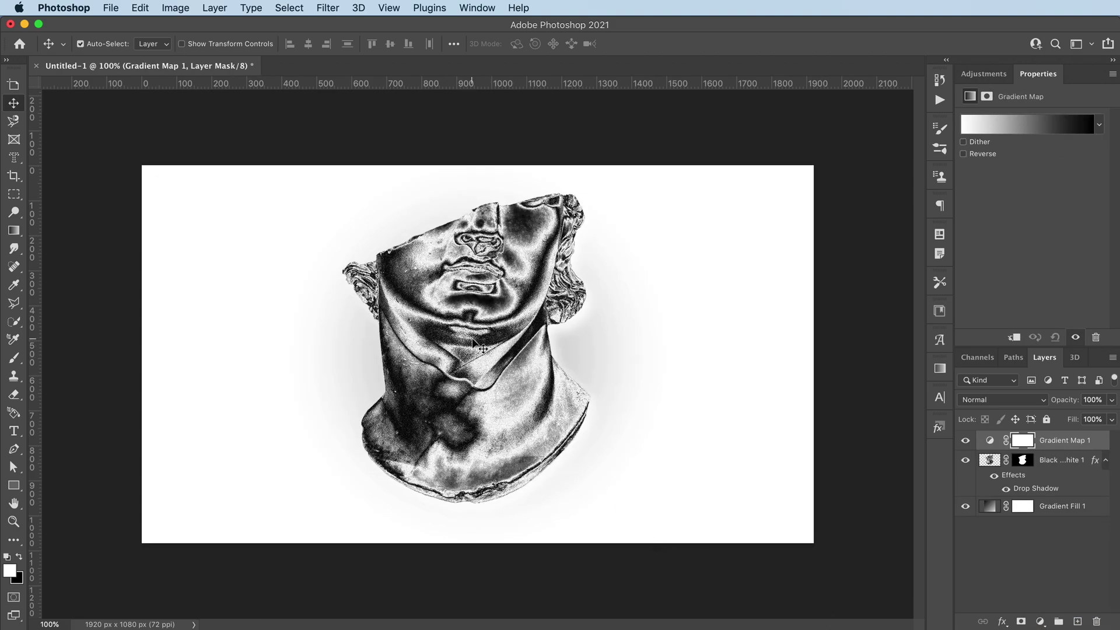
left_click(1014, 338)
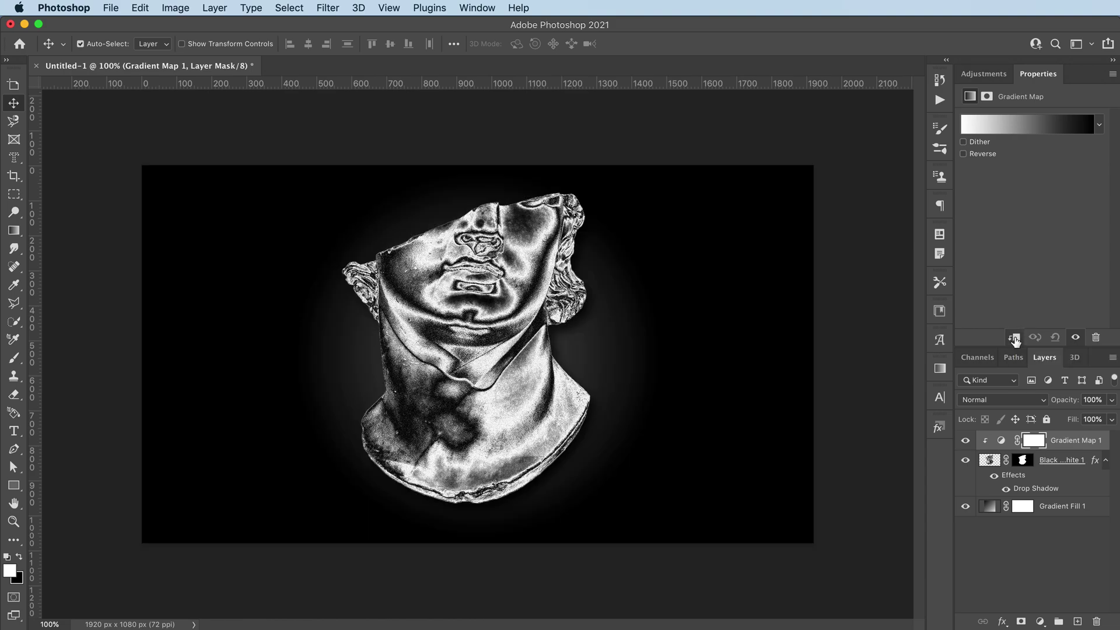
Step: Apply the TextureGuys_RenoGold gradient from the gold presets to turn the statue gold
left_click(1026, 124)
scroll(434, 99, "down", 2)
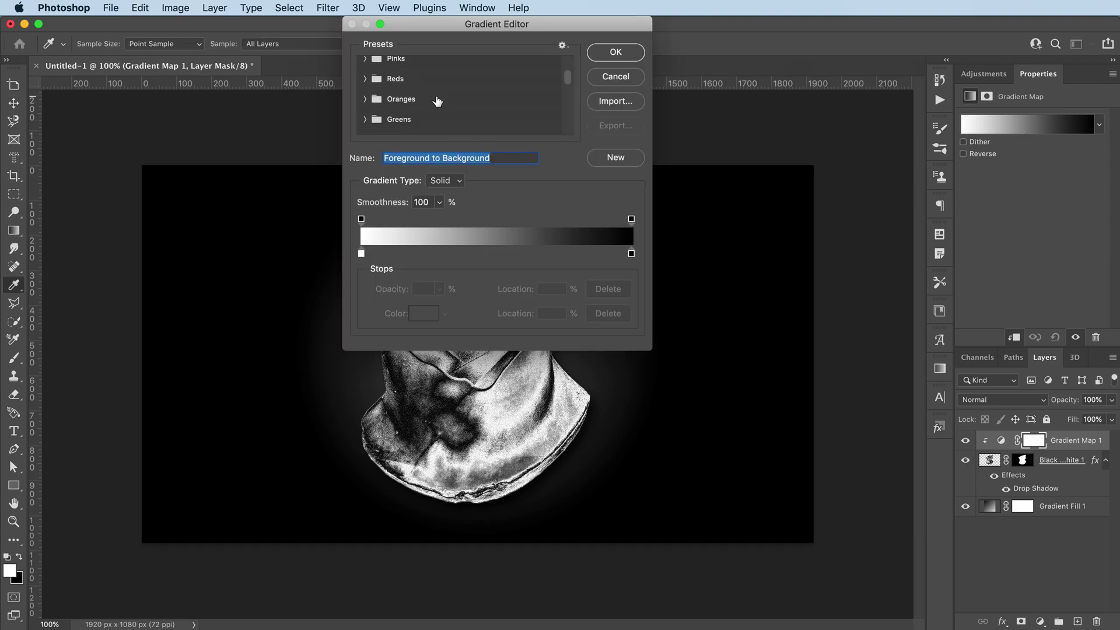
scroll(438, 101, "down", 6)
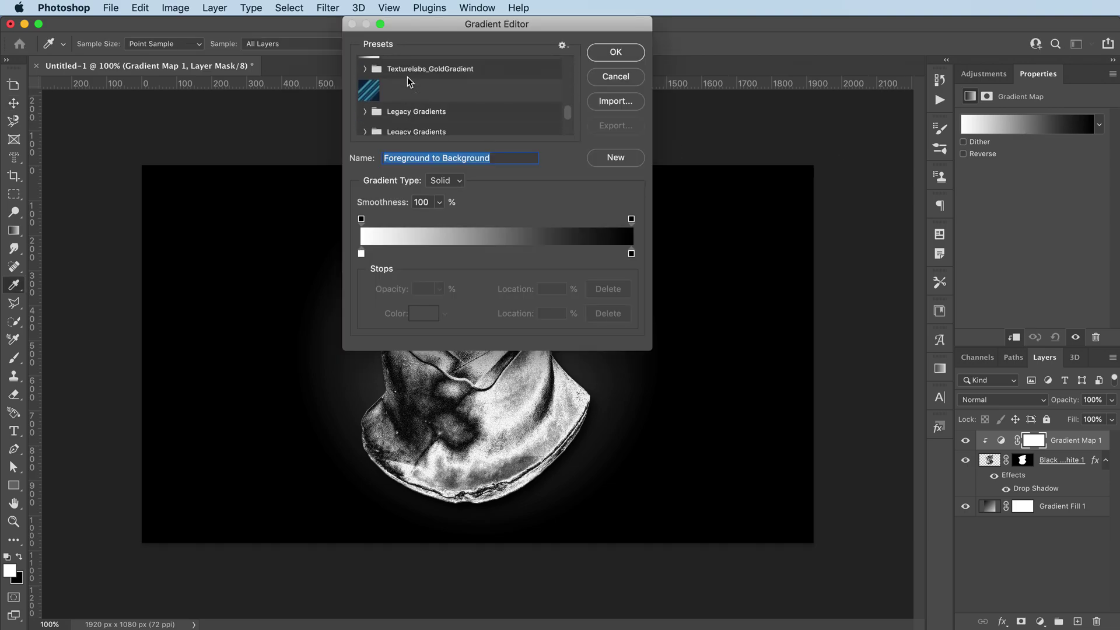
left_click(364, 69)
left_click(383, 90)
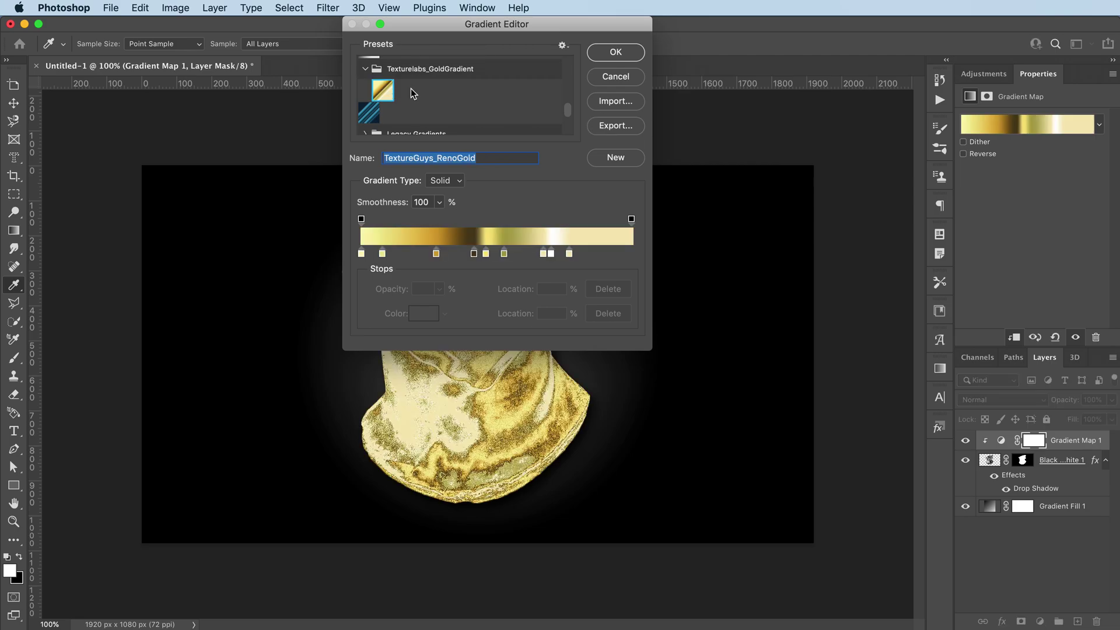
scroll(414, 93, "down", 1)
left_click_drag(436, 29, 721, 174)
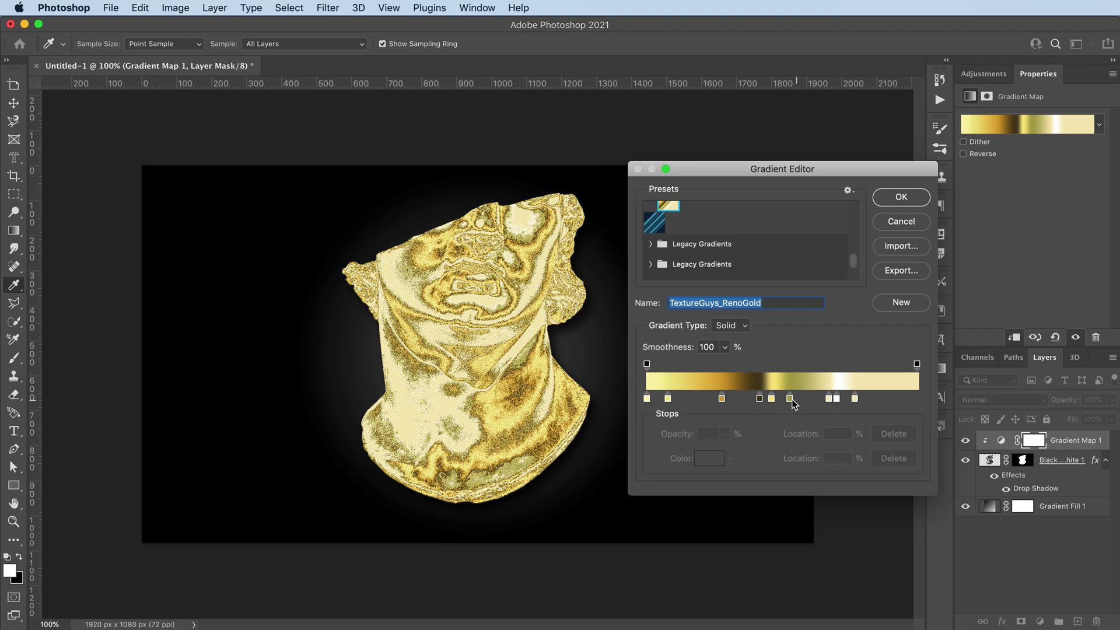
left_click(901, 196)
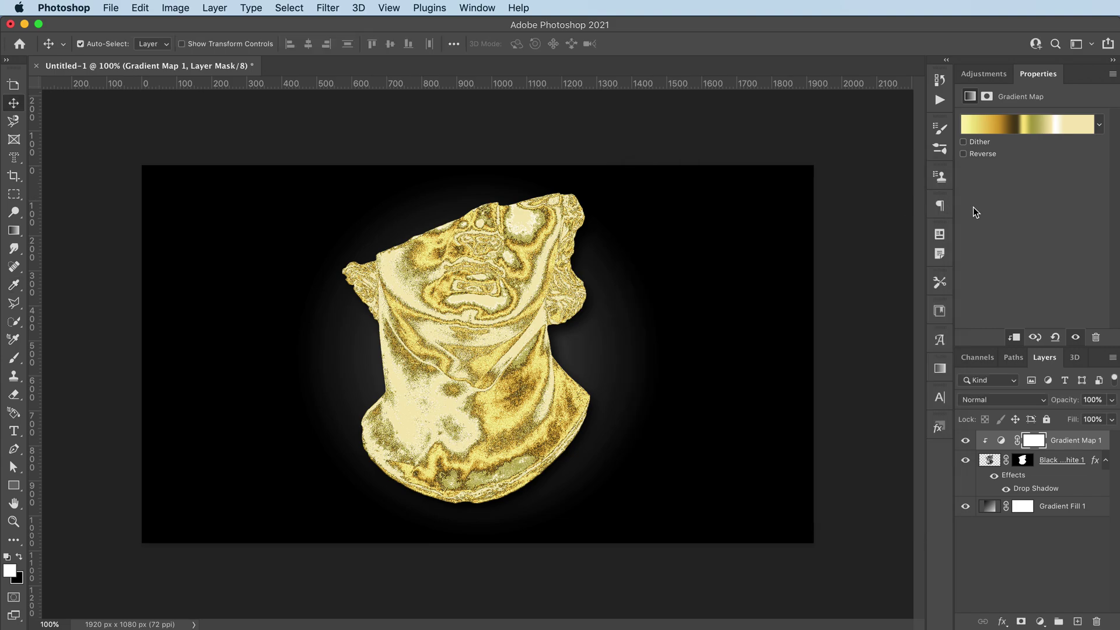